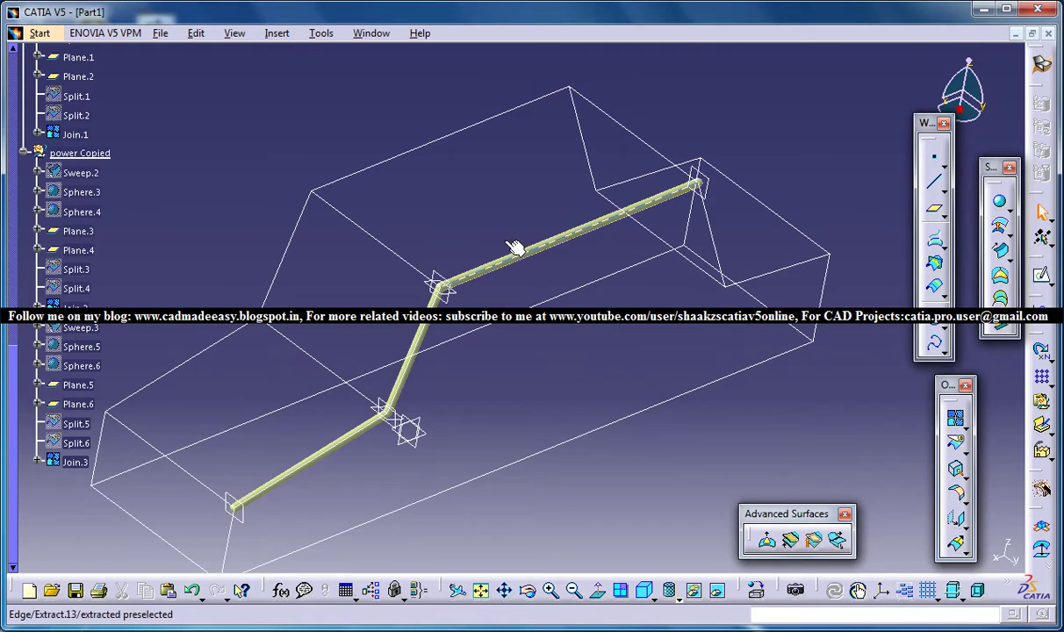
- Delete all features in the power Copied geometrical set, from Sweep.2 through Join.3, including aggregated elements
mouse_move(491, 228)
middle_down()
mouse_move(458, 242)
mouse_move(428, 202)
mouse_move(443, 277)
mouse_move(347, 233)
mouse_move(351, 214)
middle_up()
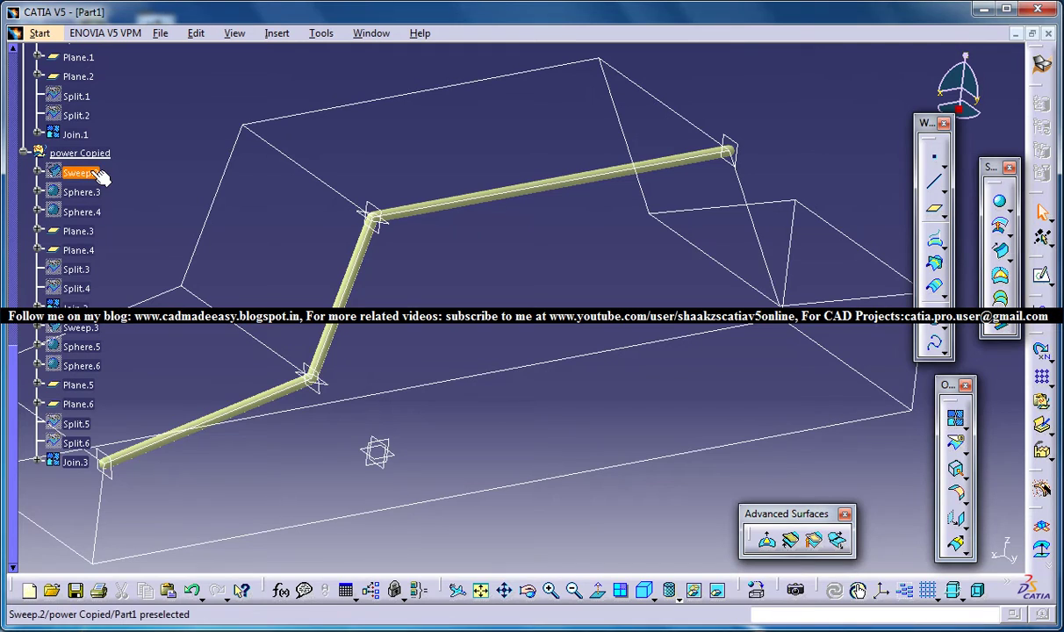
click(78, 231)
middle_drag(173, 247, 153, 200)
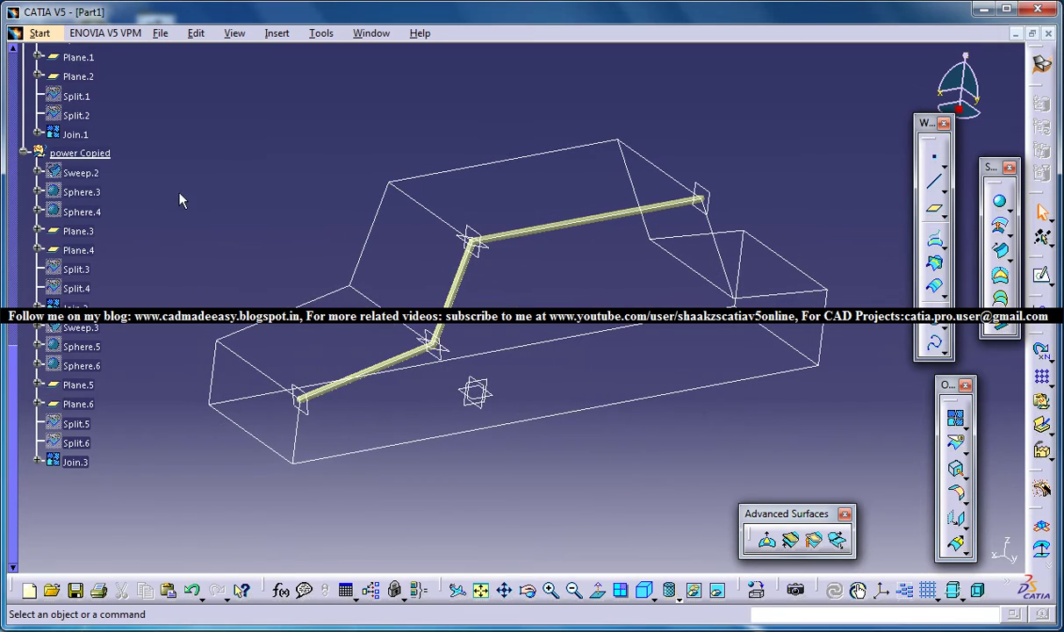
click(79, 173)
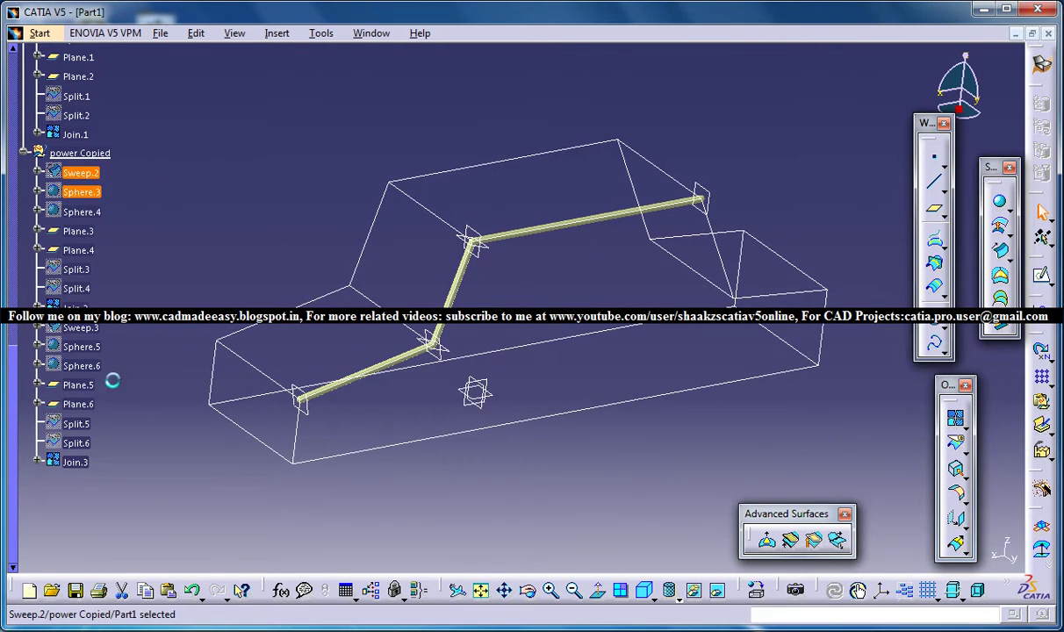
shift+click(75, 463)
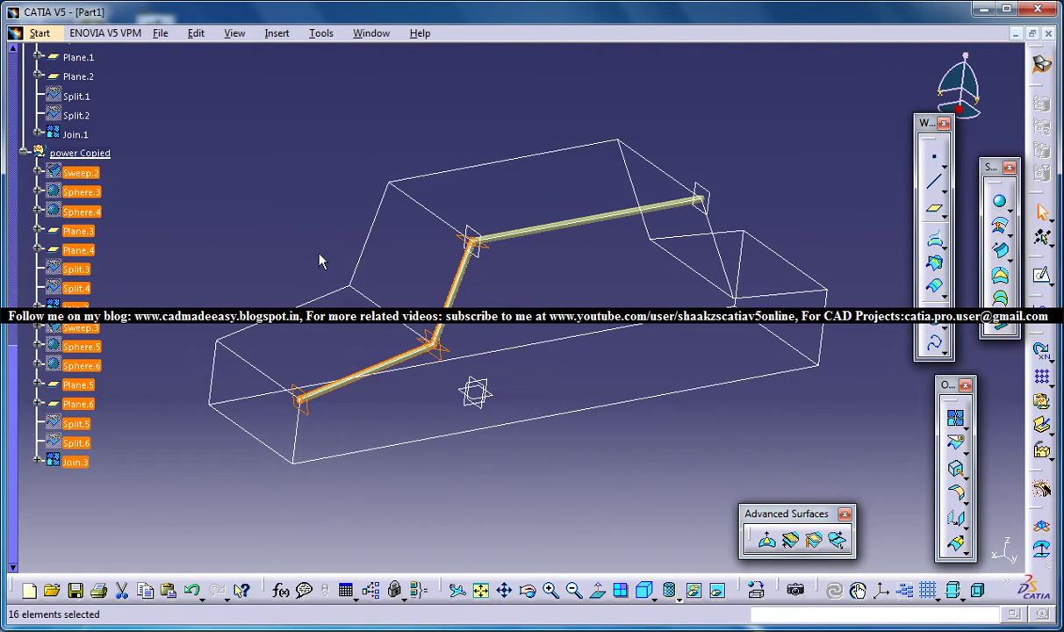
key(Delete)
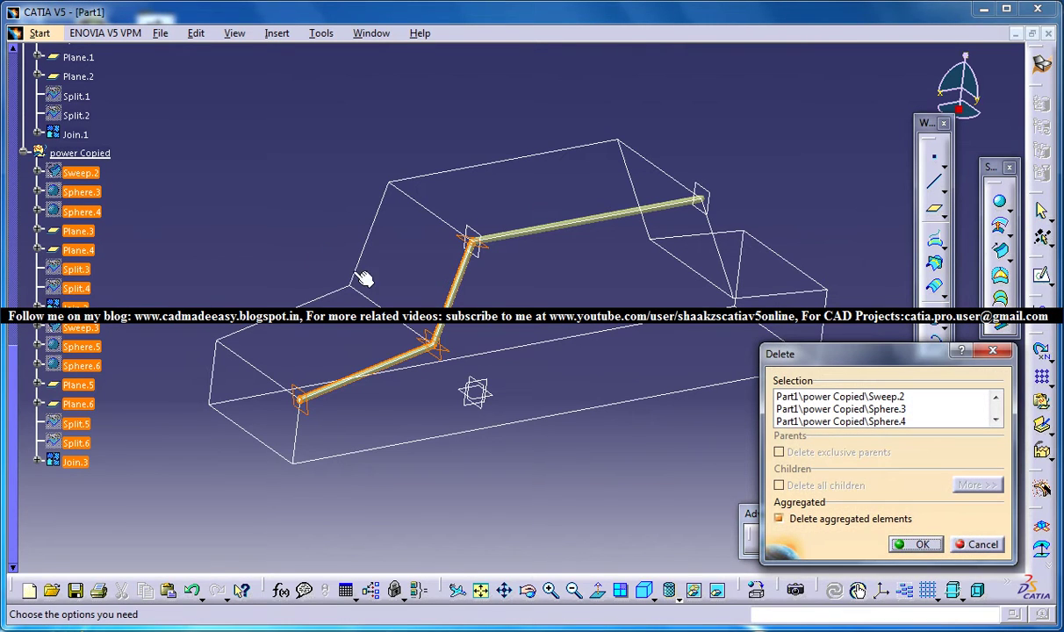
click(918, 544)
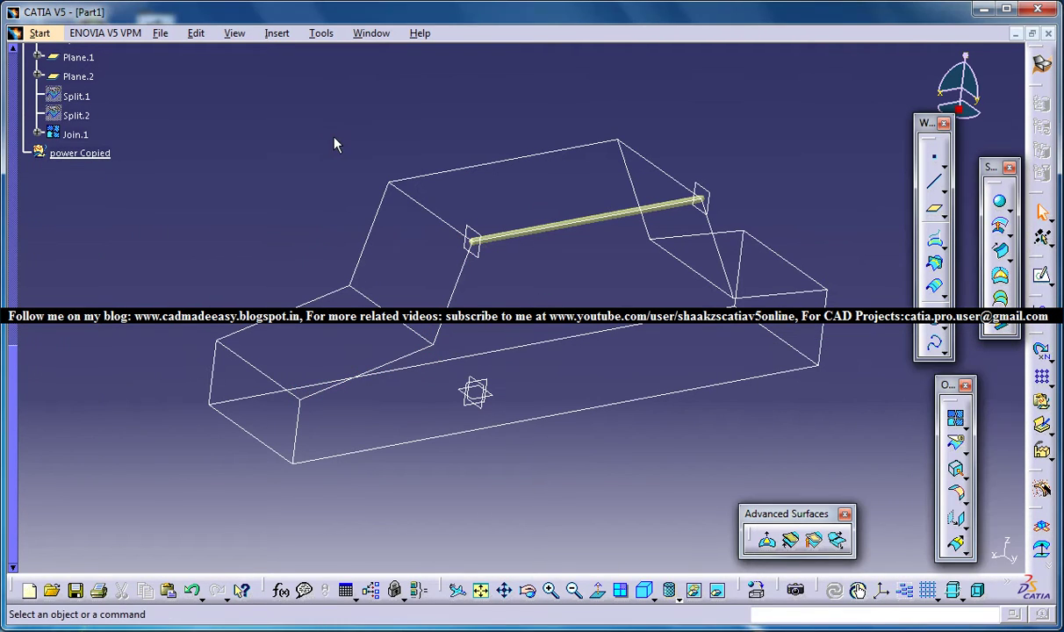
middle_drag(462, 192, 390, 134)
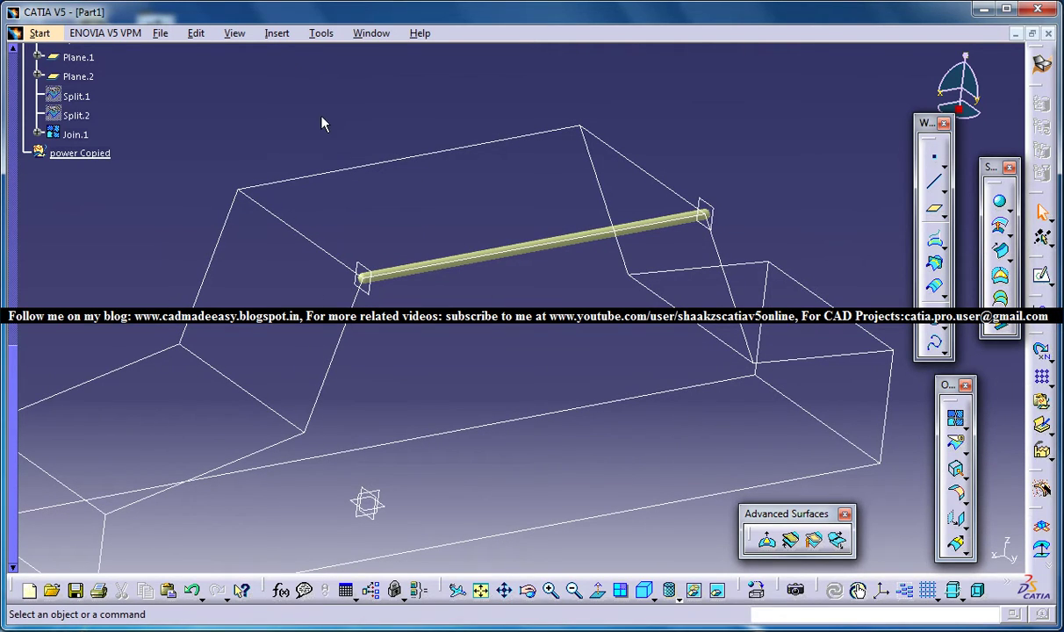
click(277, 35)
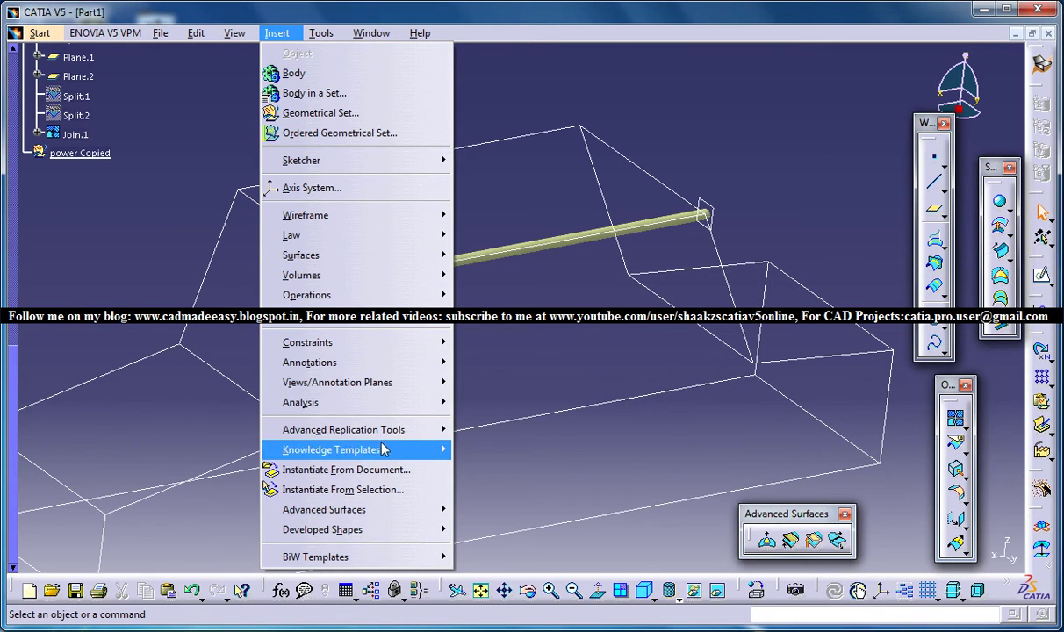
mouse_move(379, 451)
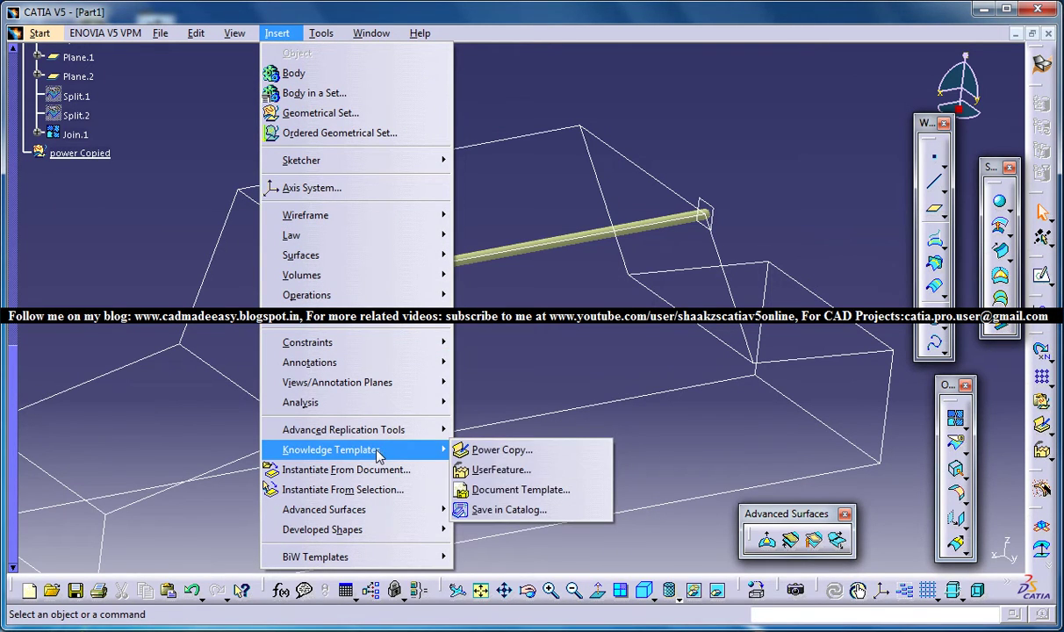
click(490, 469)
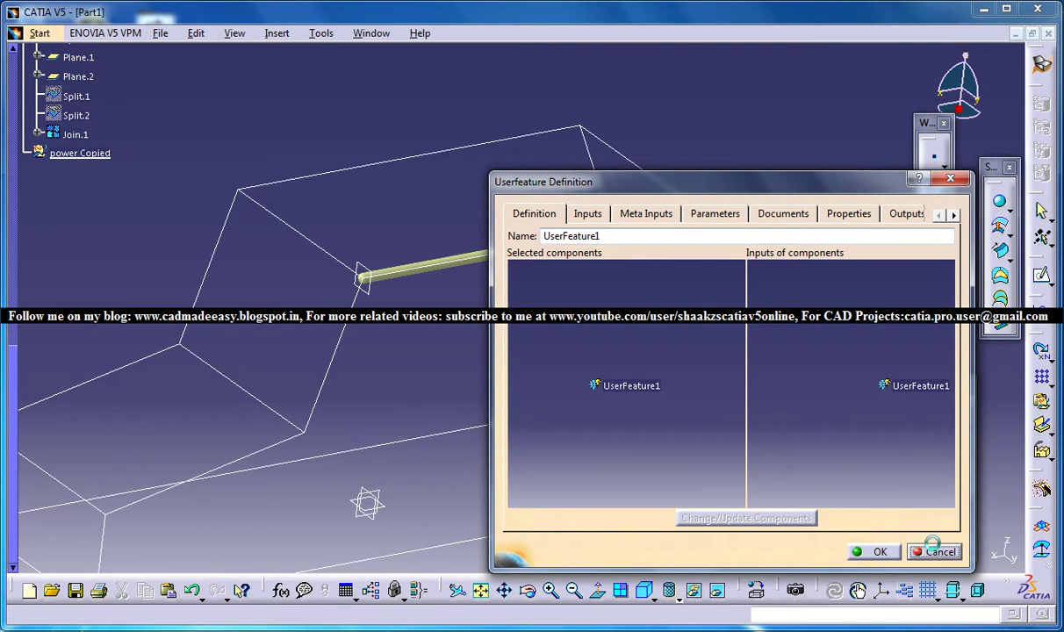
click(934, 551)
- Insert a geometrical set named "user feature output" under Part1 and define it as the in-work object
click(276, 32)
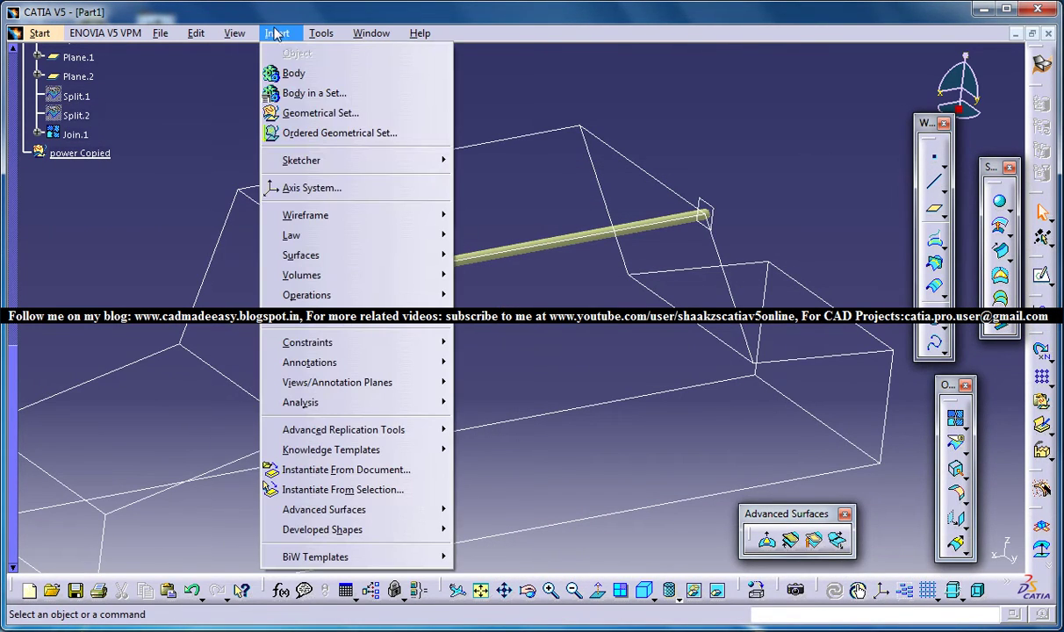
click(339, 112)
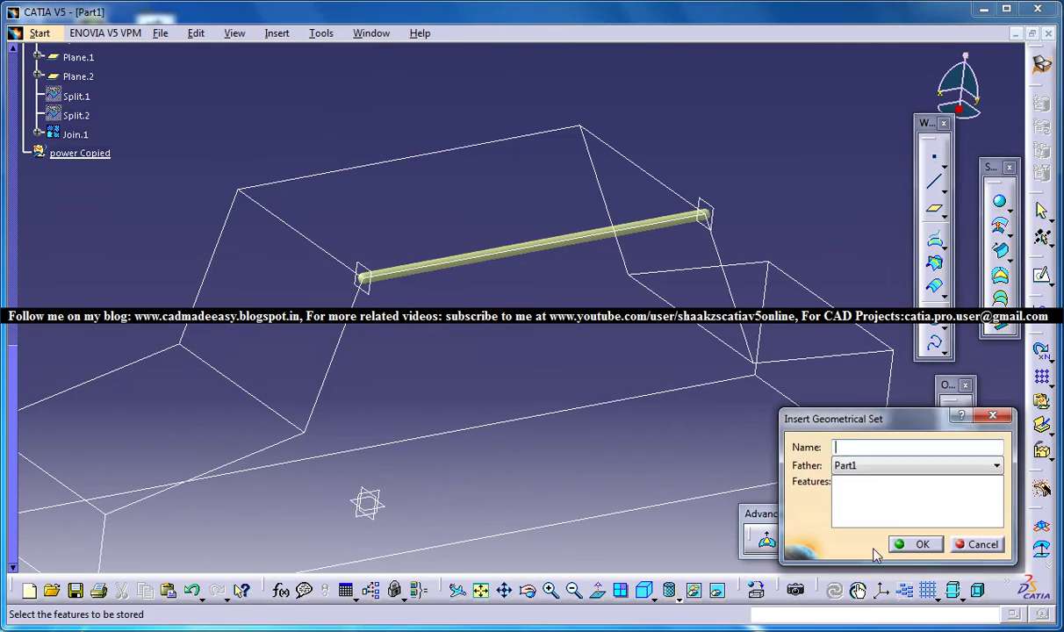
text(user feature output)
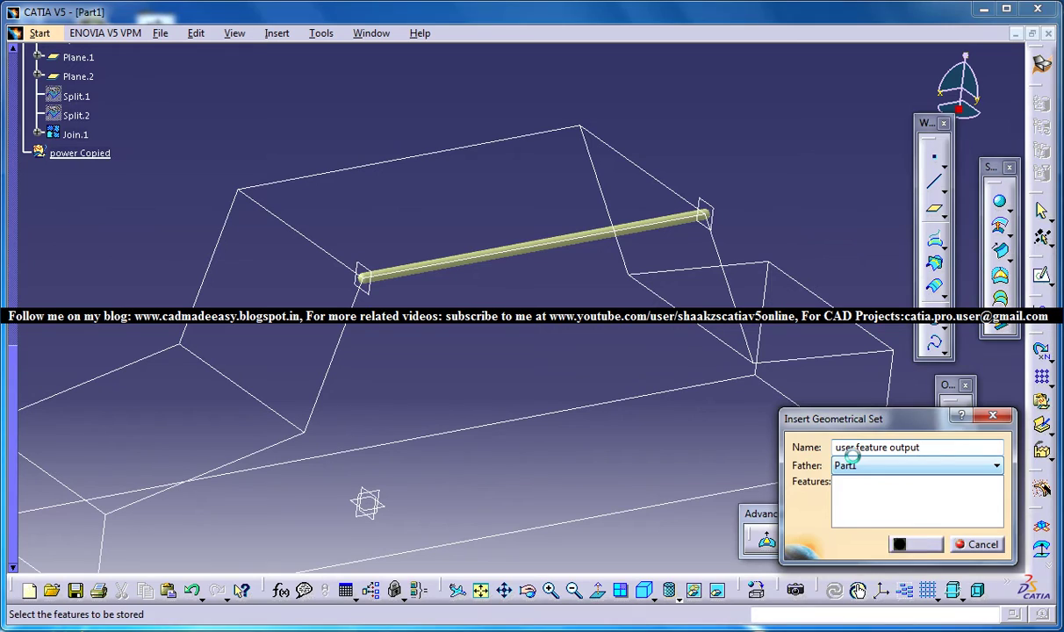
key(Return)
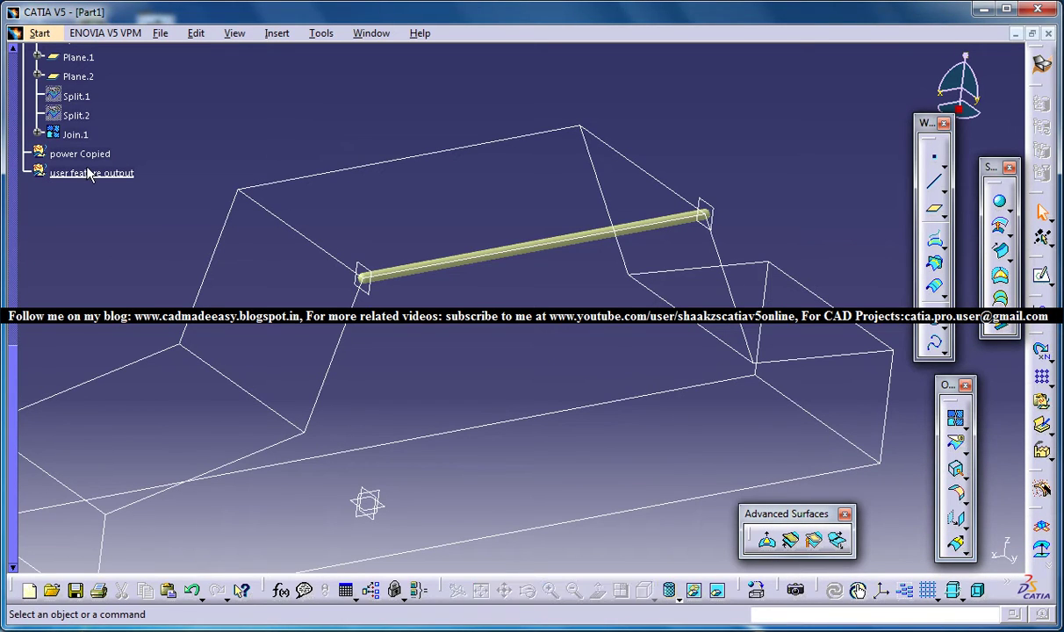
click(99, 172)
right_click(101, 172)
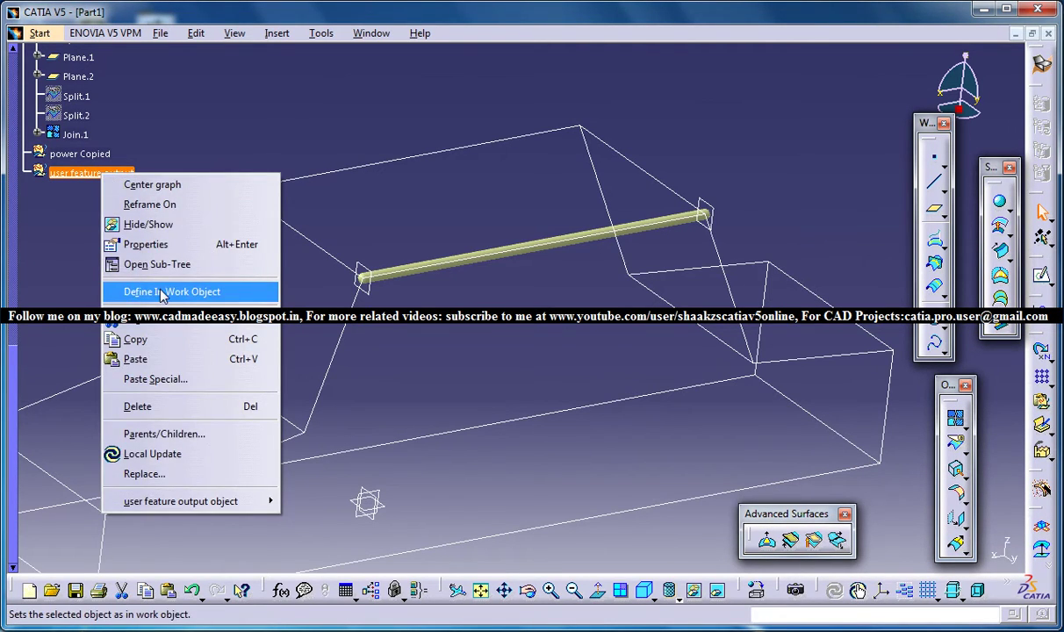
click(161, 292)
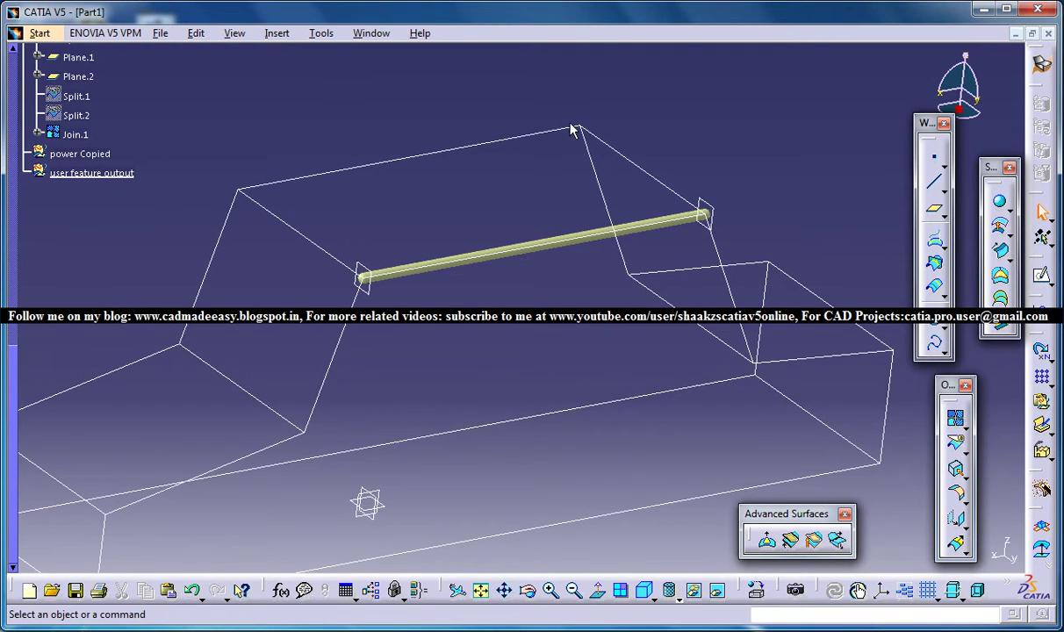
- Create a UserFeature definition with Join.1, Sweep.1, Split.2 and Split.1 as its components
click(277, 34)
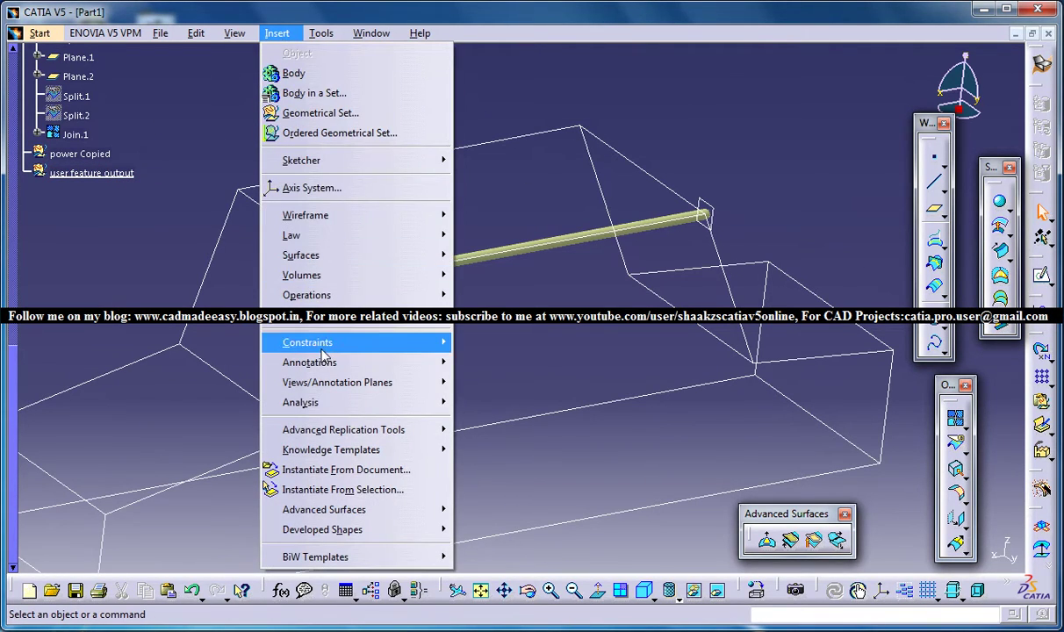
mouse_move(351, 450)
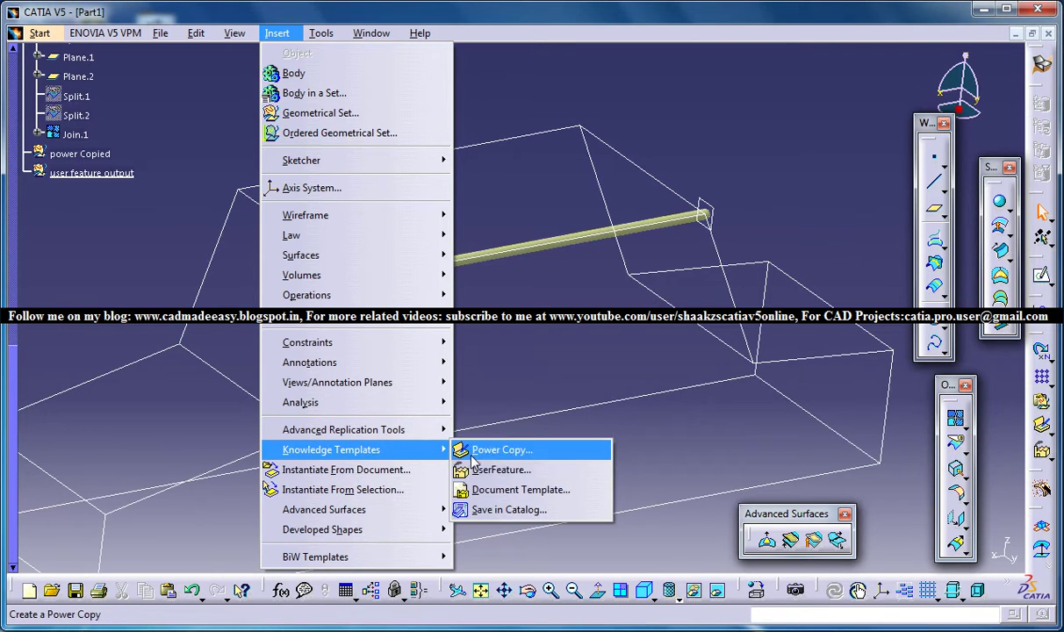
click(491, 469)
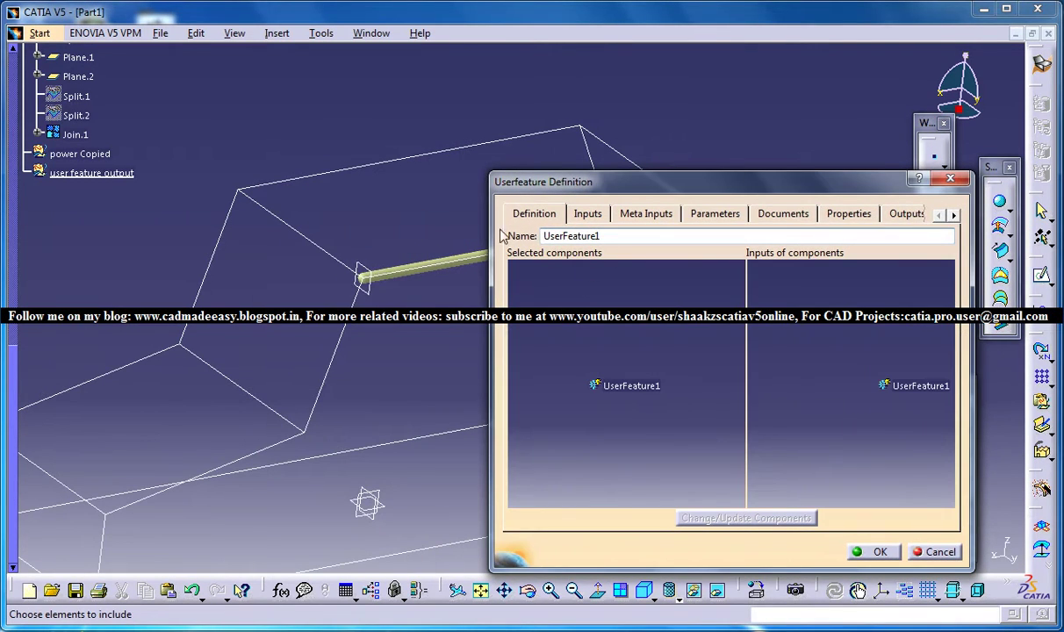
click(86, 135)
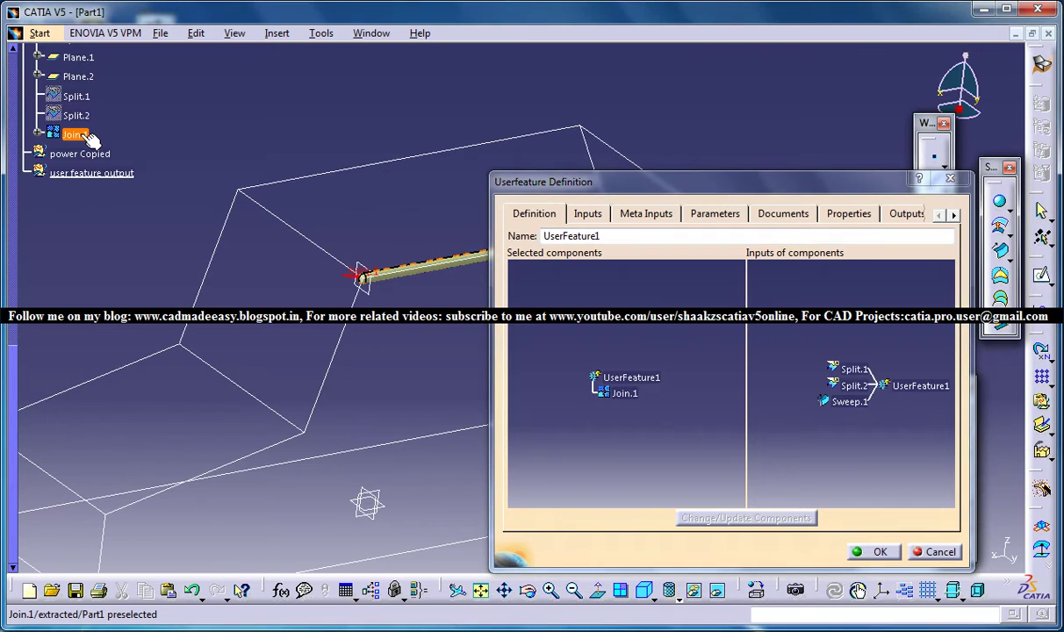
click(840, 402)
click(853, 385)
click(856, 363)
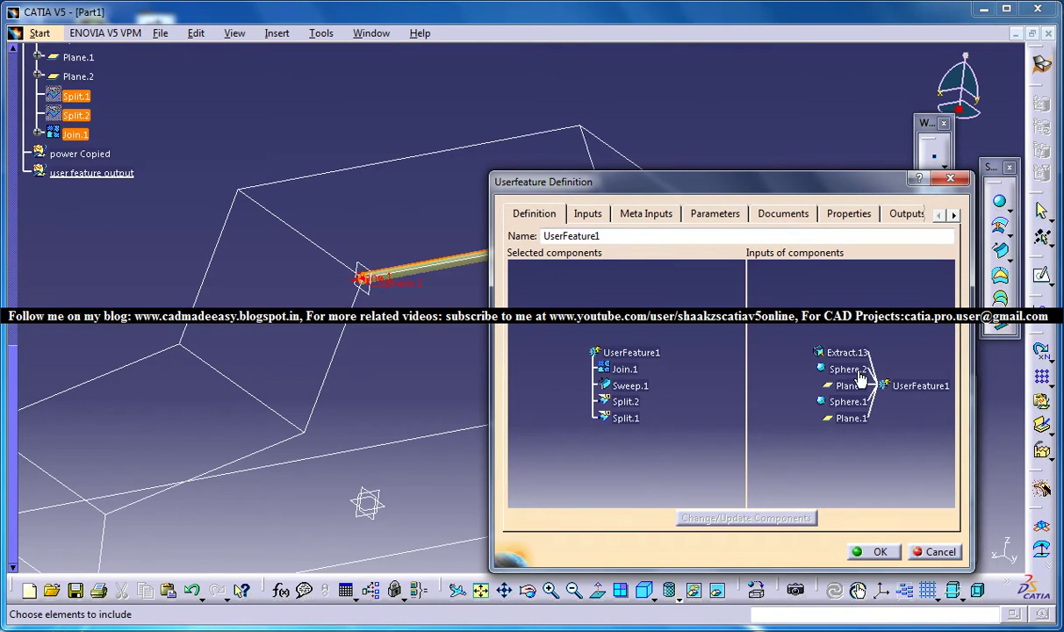
- Add Sphere.2, Plane.2, Sphere.1 and Plane.1 to the user feature's components, keeping Extract.13 as its only input, and accept the definition
click(849, 379)
click(857, 380)
click(847, 391)
click(851, 397)
click(850, 394)
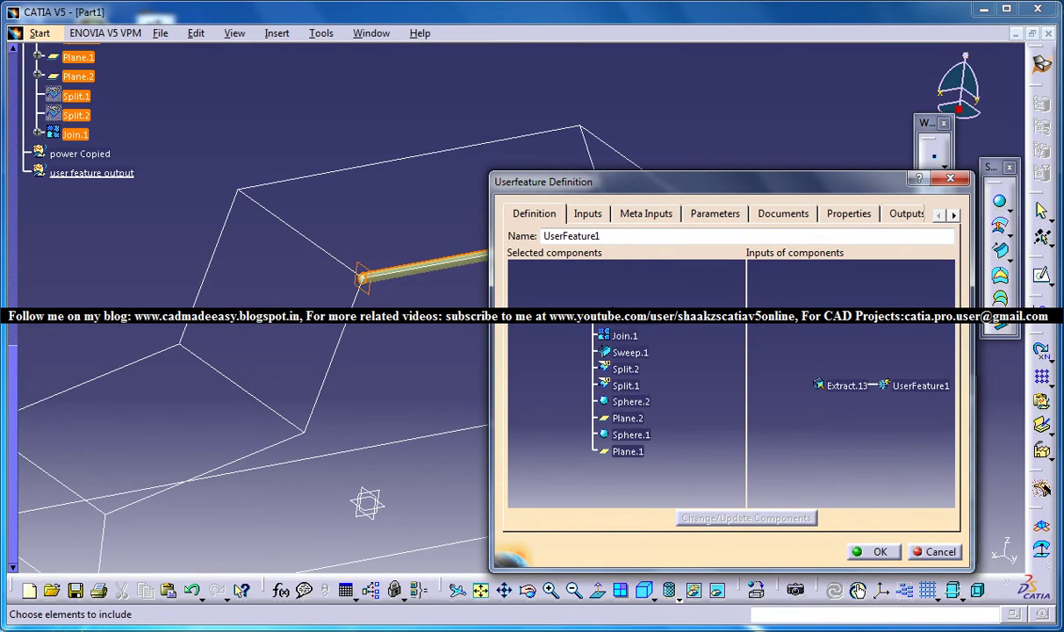
click(880, 552)
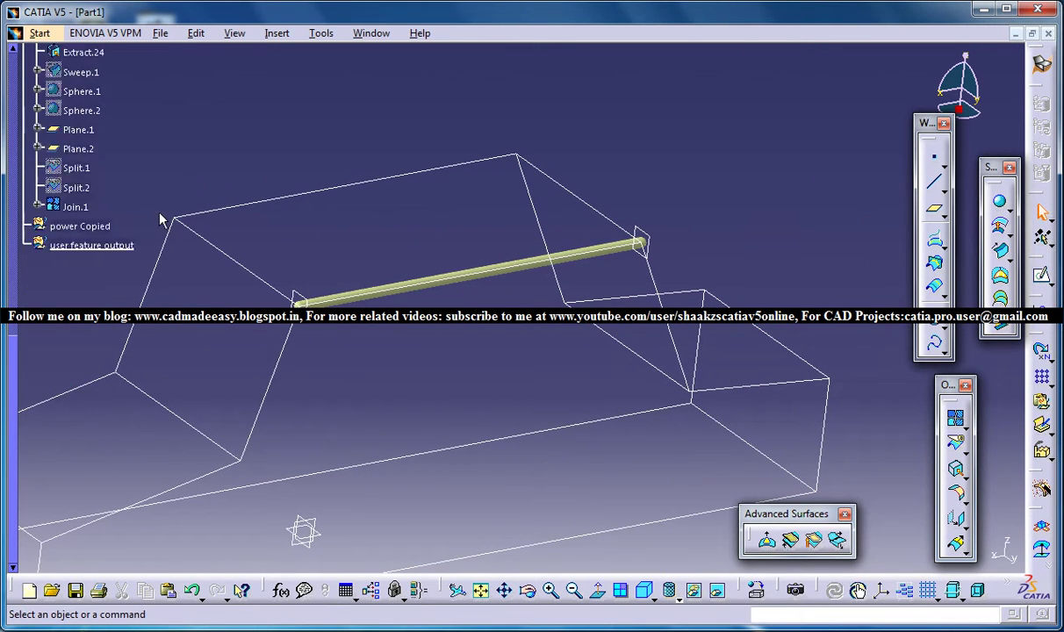
- Set user feature output as the in-work object and instantiate UserFeature1 there on the slanted pillar edge Extract.8, with Repeat enabled
right_click(87, 191)
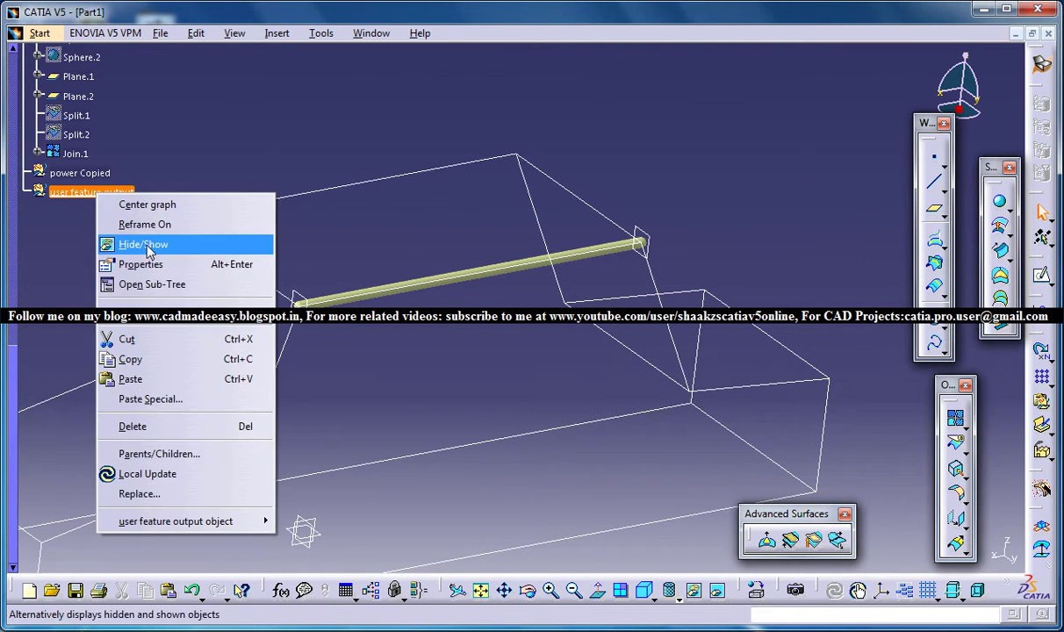
click(171, 322)
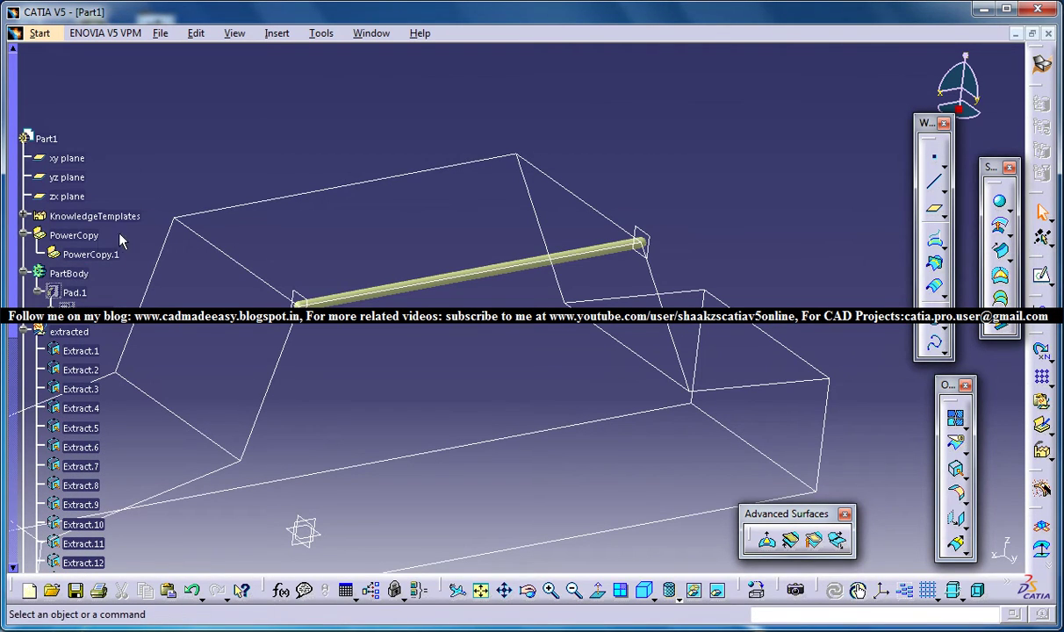
click(24, 216)
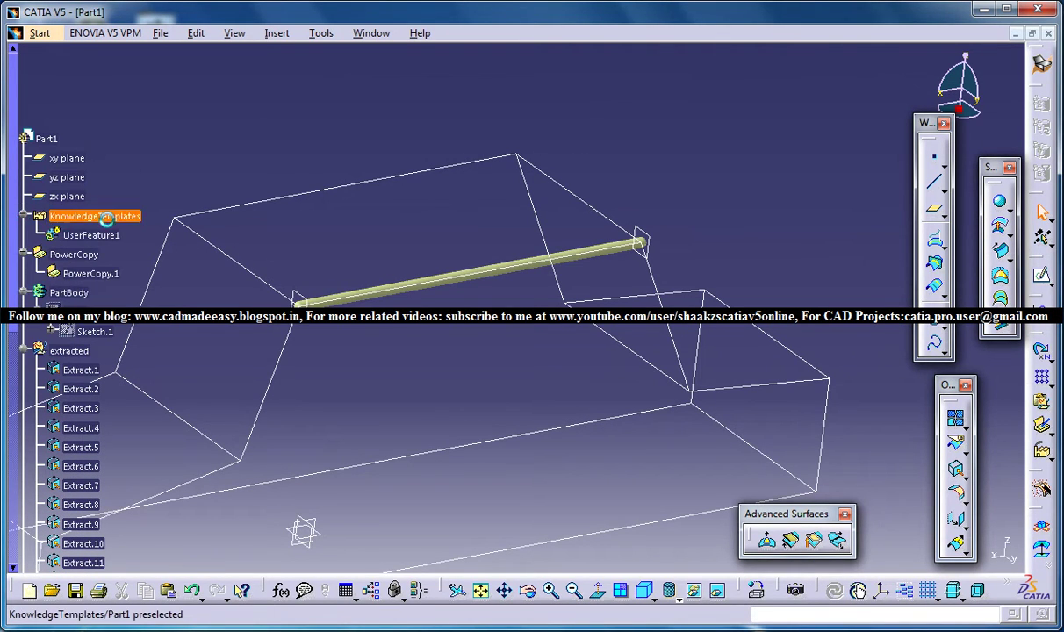
right_click(91, 235)
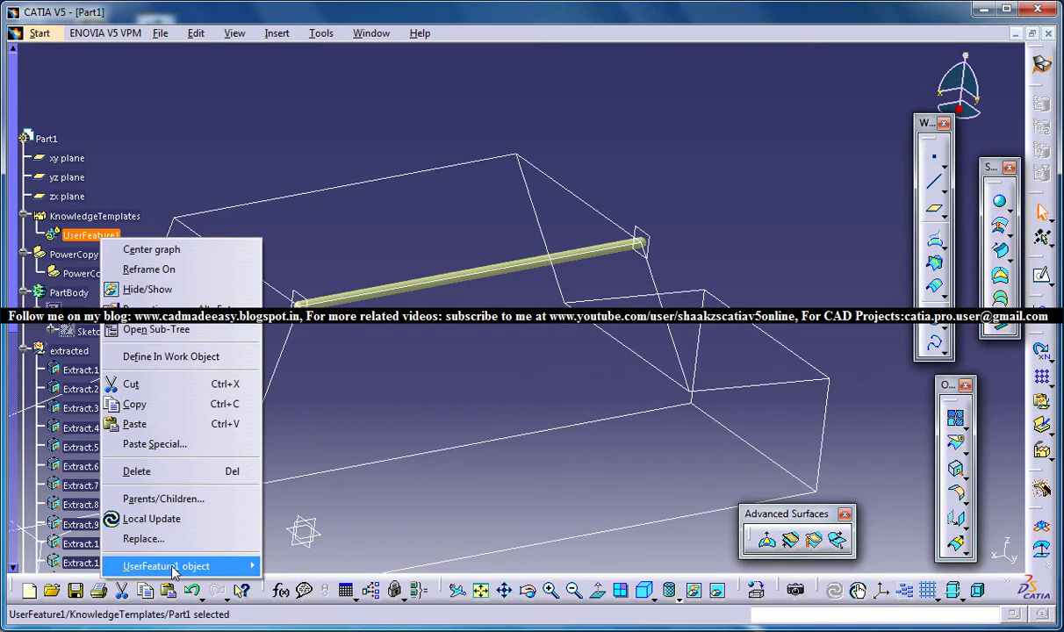
mouse_move(172, 566)
click(299, 591)
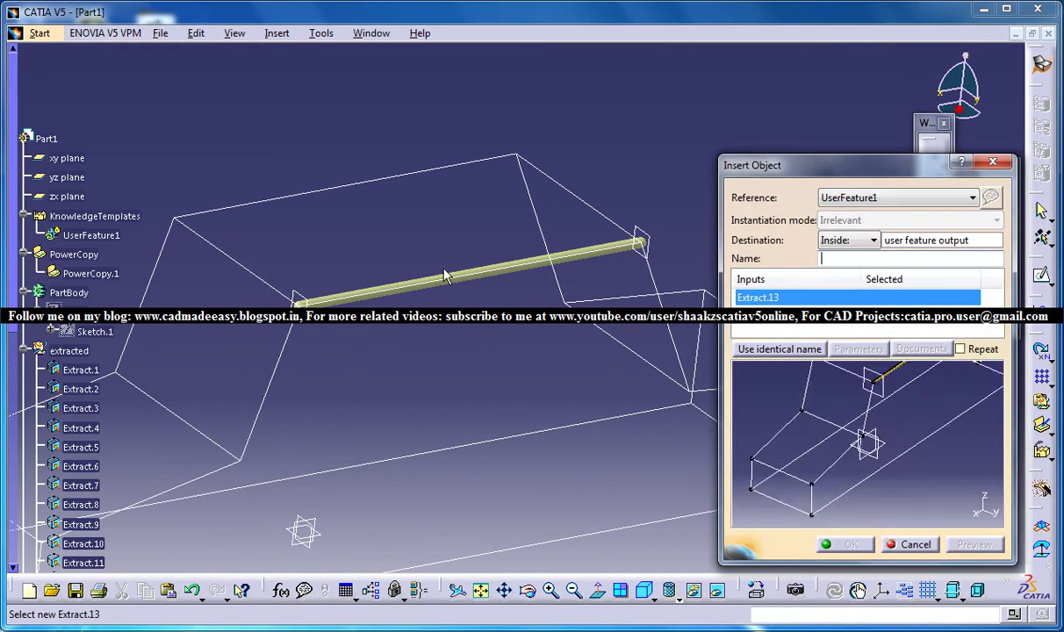
middle_drag(491, 229, 255, 240)
scroll(249, 276, down, 8)
scroll(247, 275, down, 3)
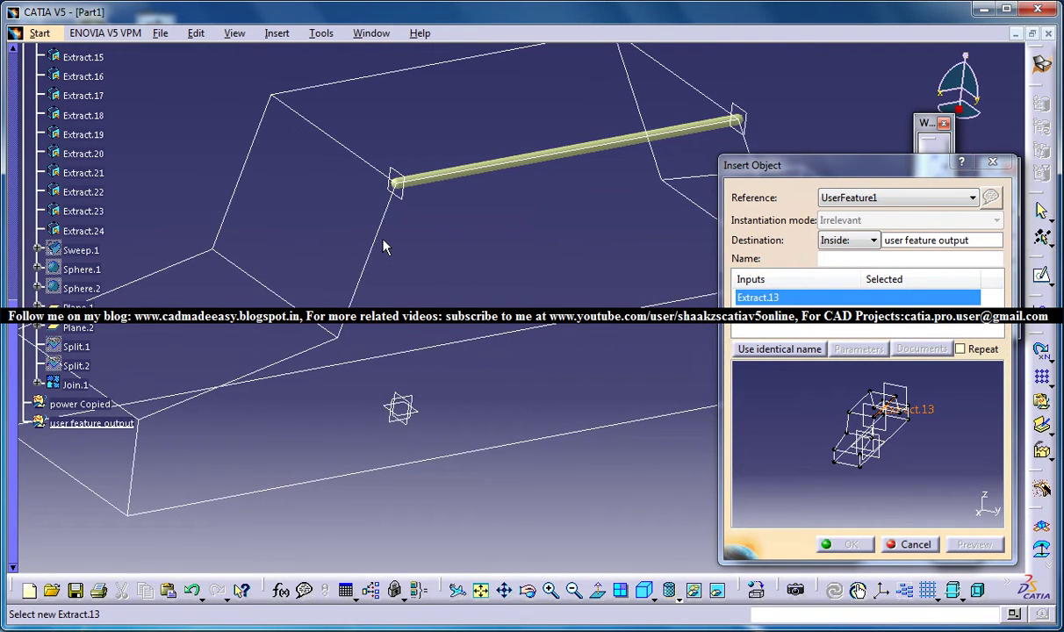
click(379, 230)
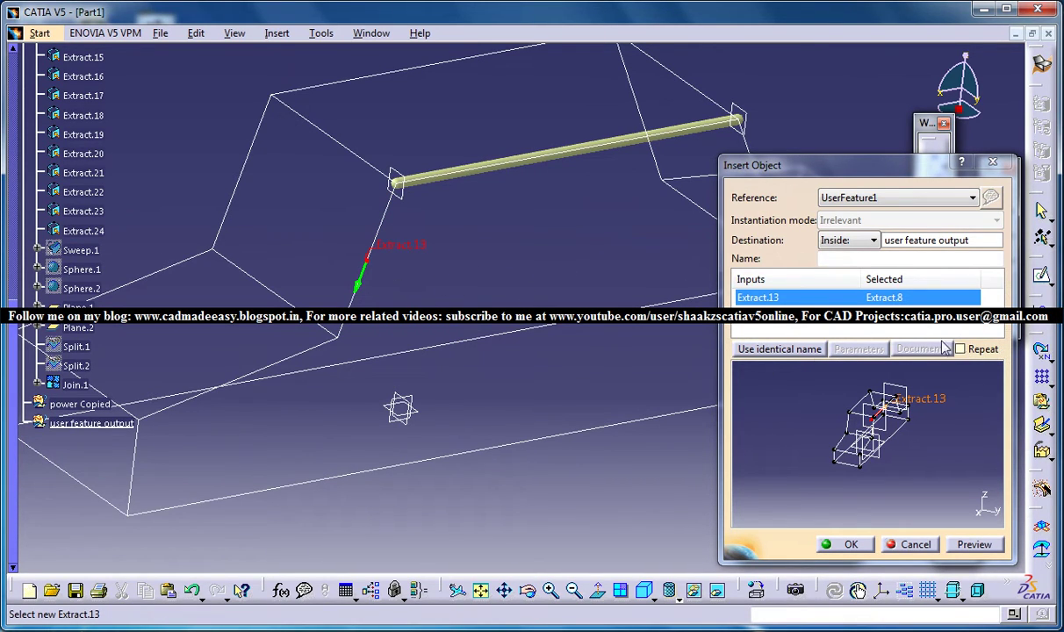
click(976, 350)
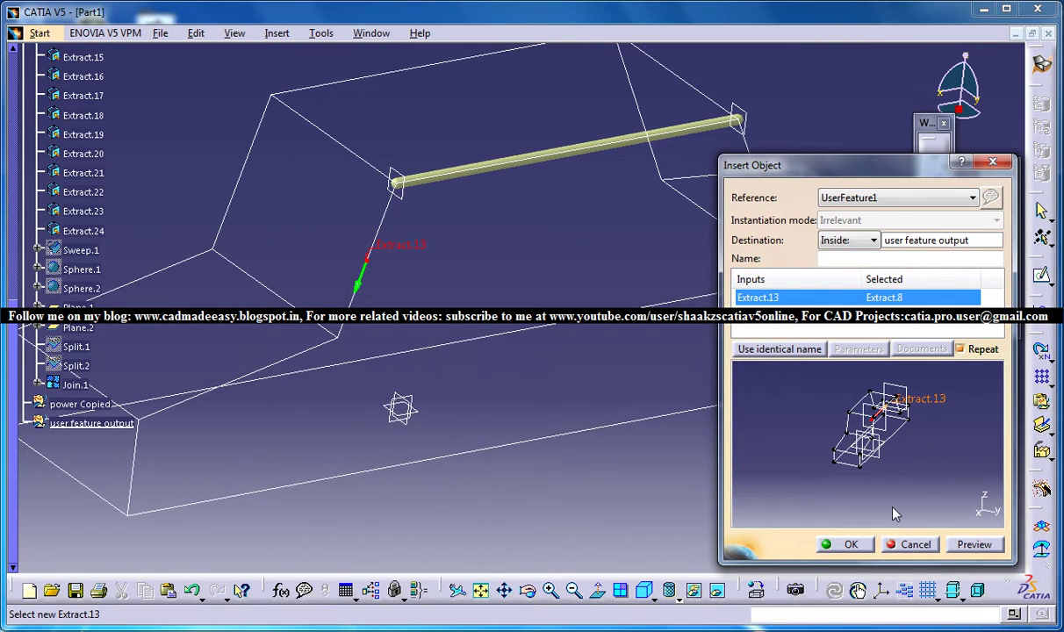
click(849, 543)
- Repeat the UserFeature1 instantiation on the near hood side edge, the cross edge Extract.9 and the far hood side edge Extract.3
middle_drag(484, 265, 506, 304)
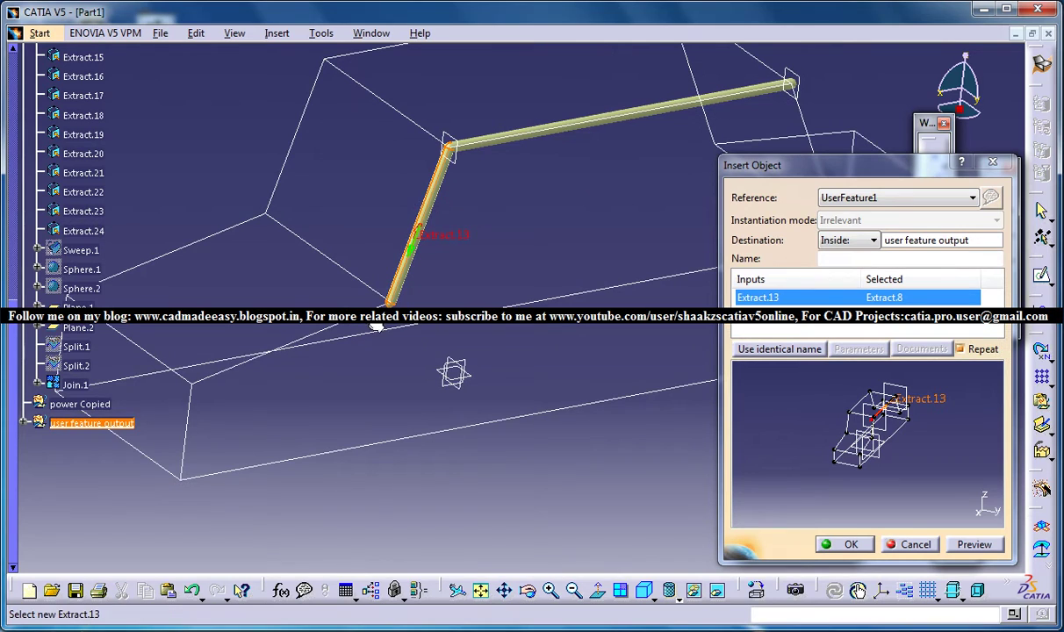
click(364, 325)
click(825, 544)
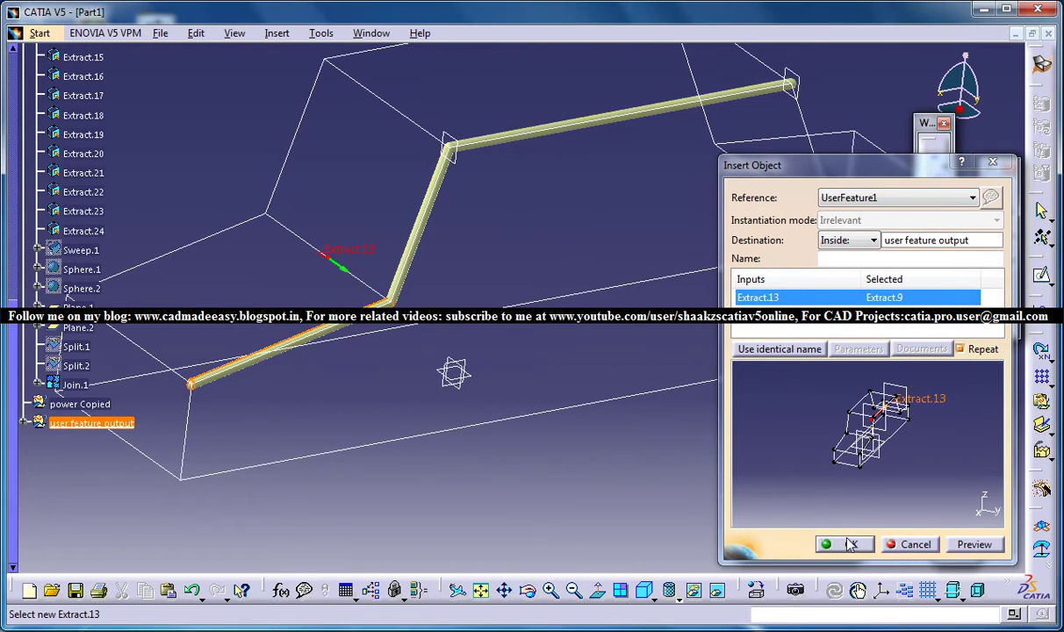
click(249, 230)
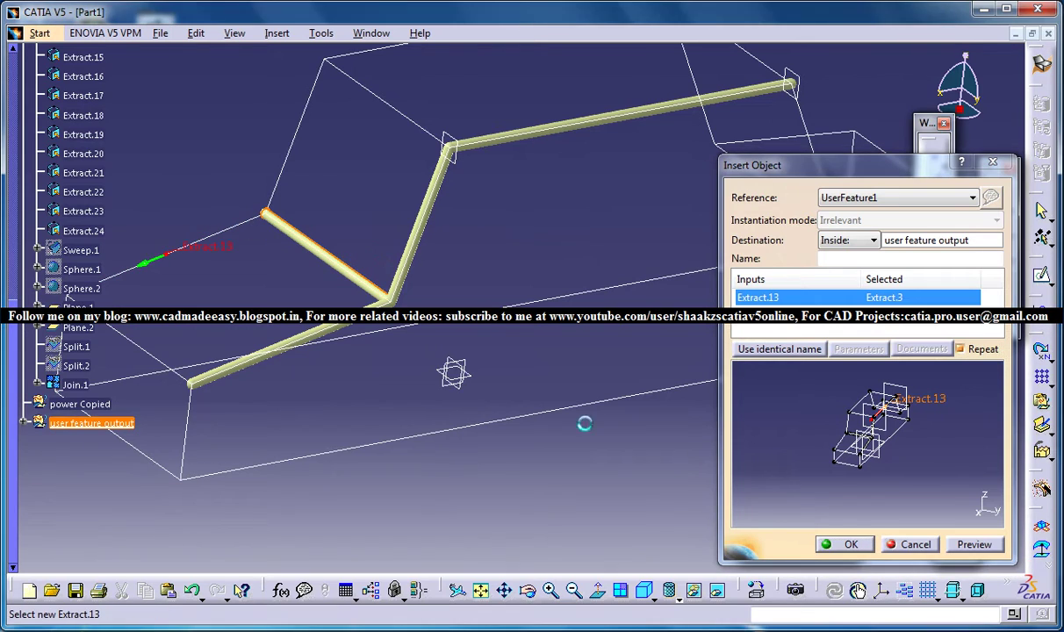
click(853, 544)
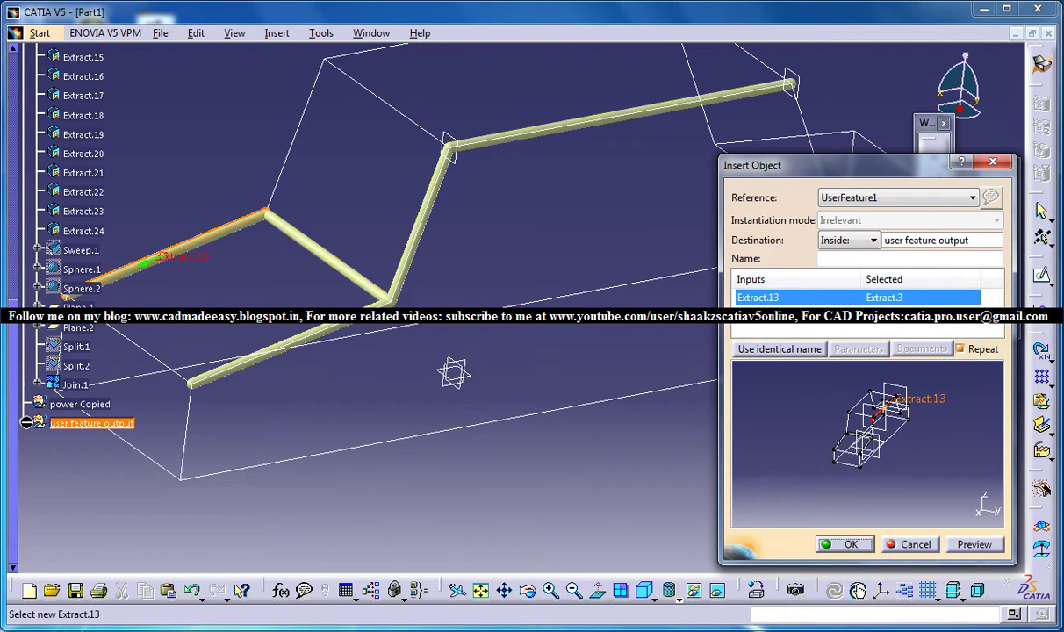
- Instantiate UserFeature1 on the front hood edge Extract.2, both vertical front edges and the lower front edge Extract.6
click(25, 424)
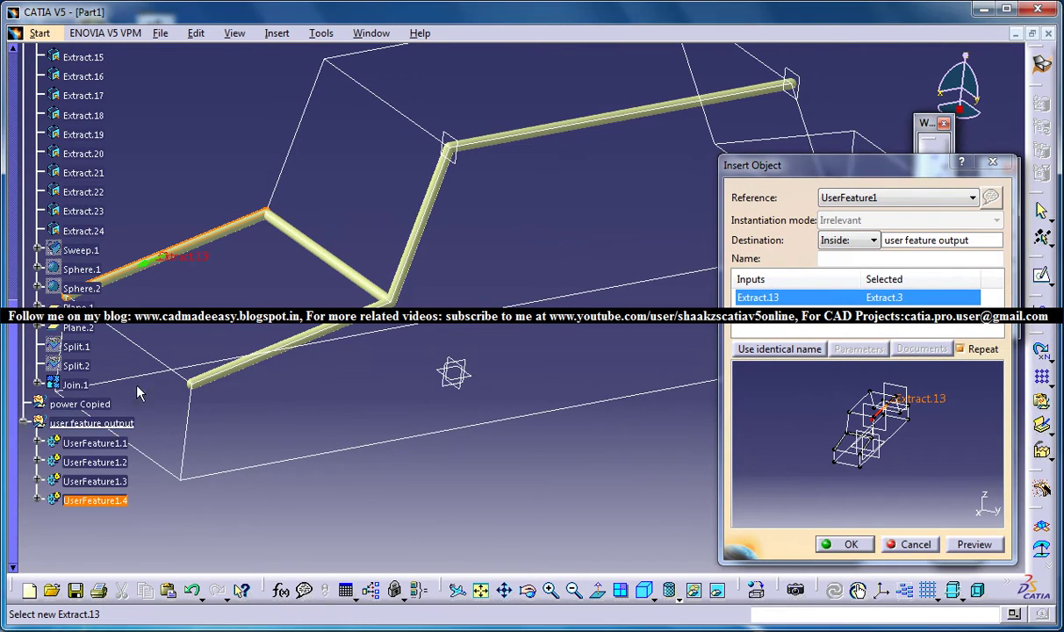
middle_drag(271, 305, 337, 276)
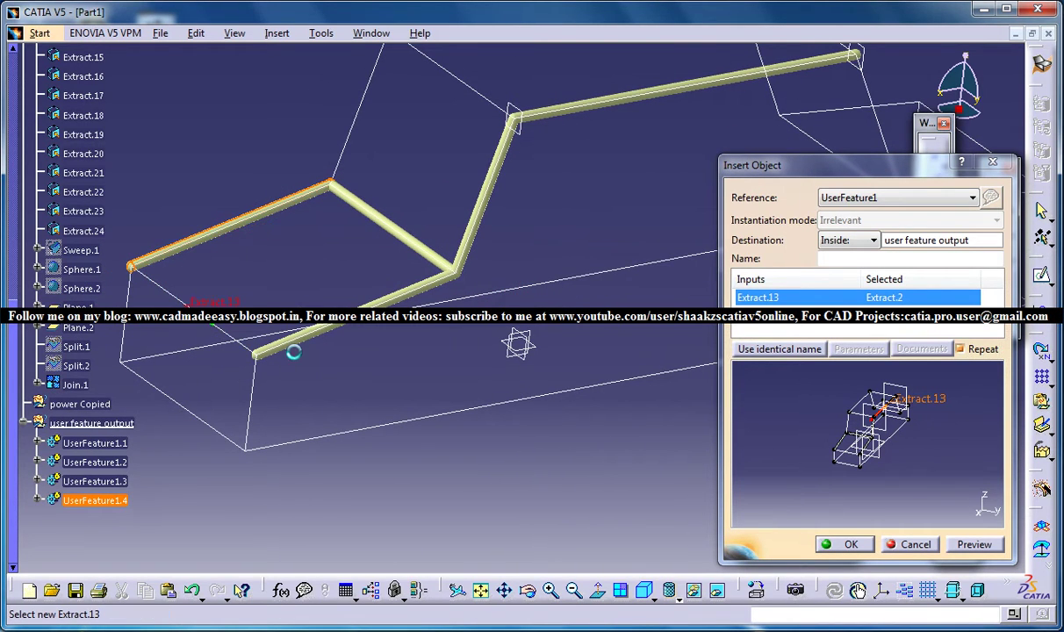
click(845, 545)
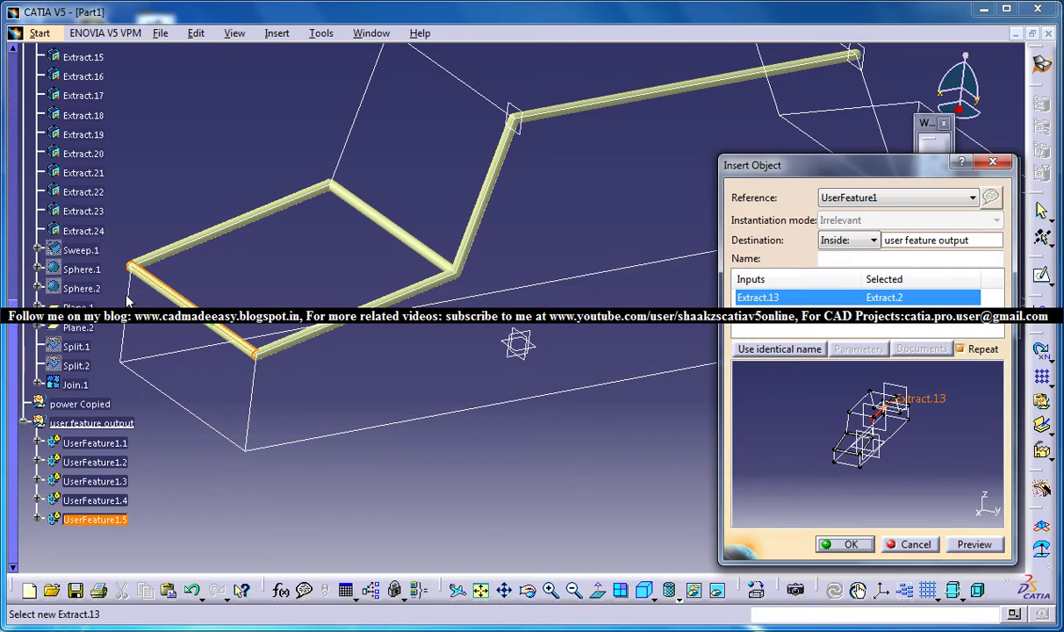
click(262, 392)
click(847, 545)
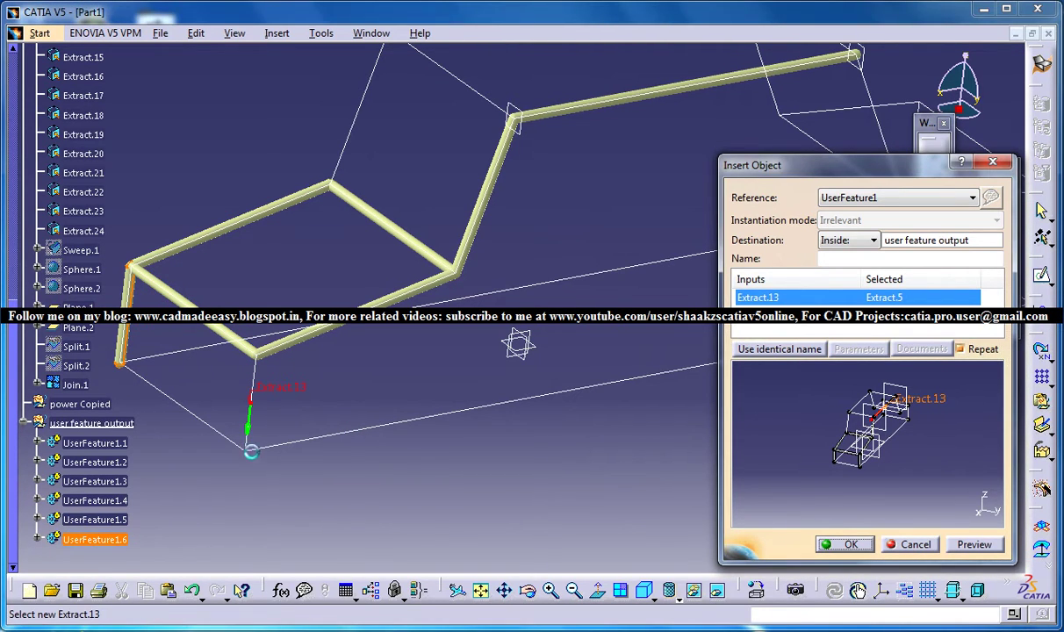
click(203, 408)
click(827, 545)
- Instantiate UserFeature1 on the near lower side edge Extract.7 and the far lower side edge Extract.24
middle_drag(412, 333, 472, 424)
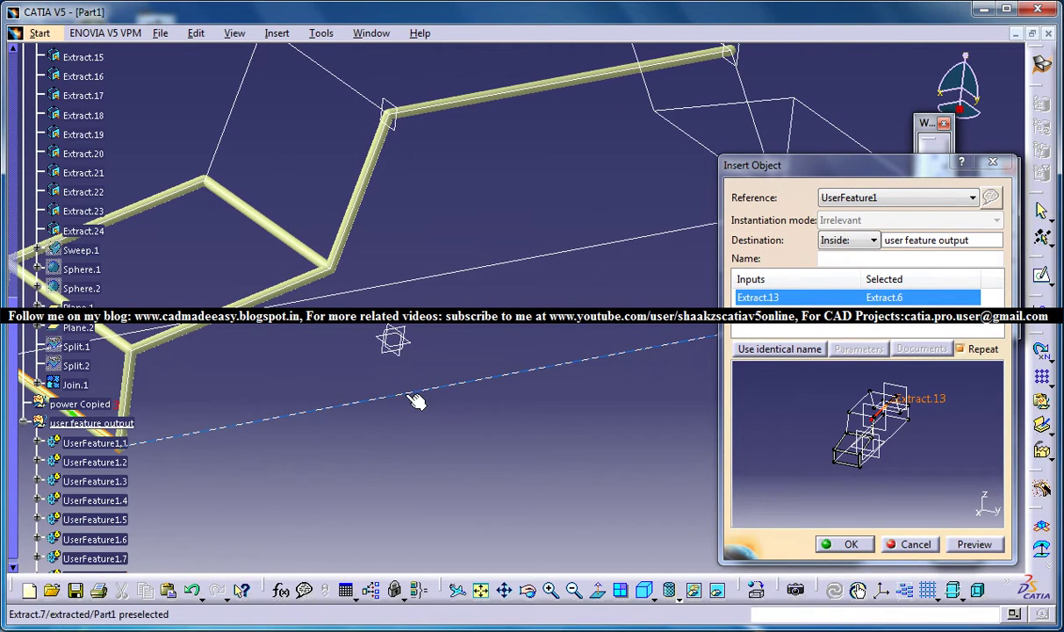
click(872, 541)
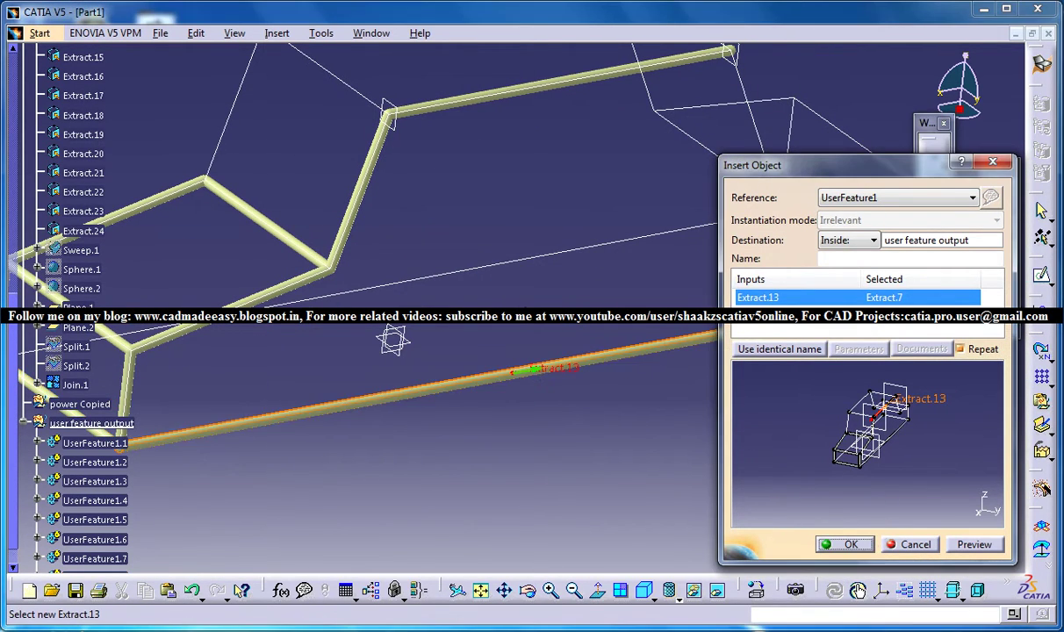
middle_drag(506, 305, 551, 339)
click(483, 309)
middle_drag(263, 289, 310, 267)
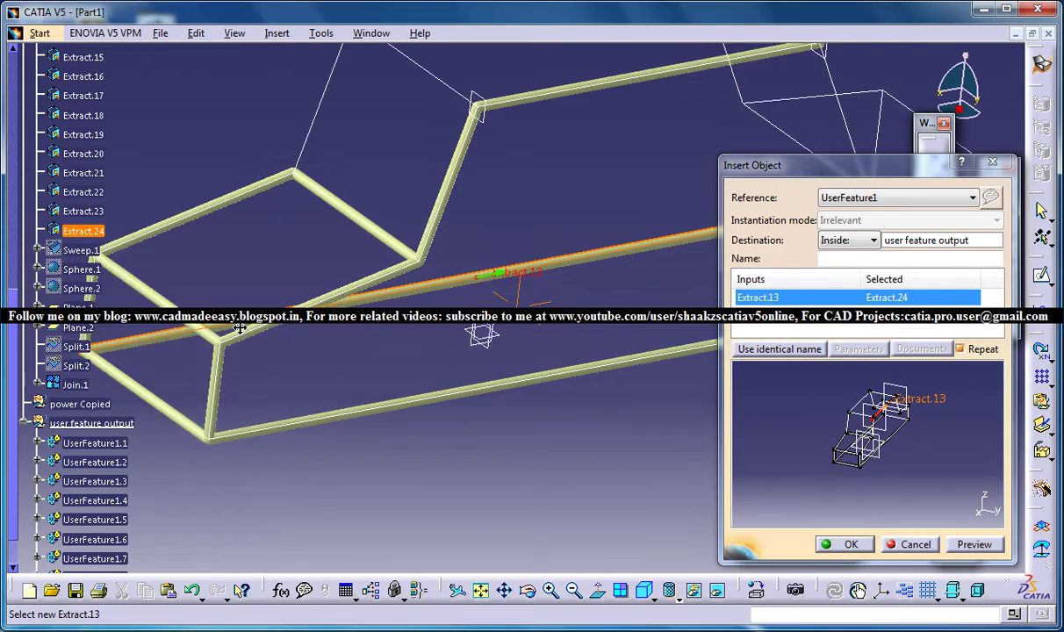
- Instantiate UserFeature1 on the lower rear edge Extract.23, the near vertical rear edge Extract.16 and the near trunk side edge Extract.15
middle_drag(463, 249, 392, 334)
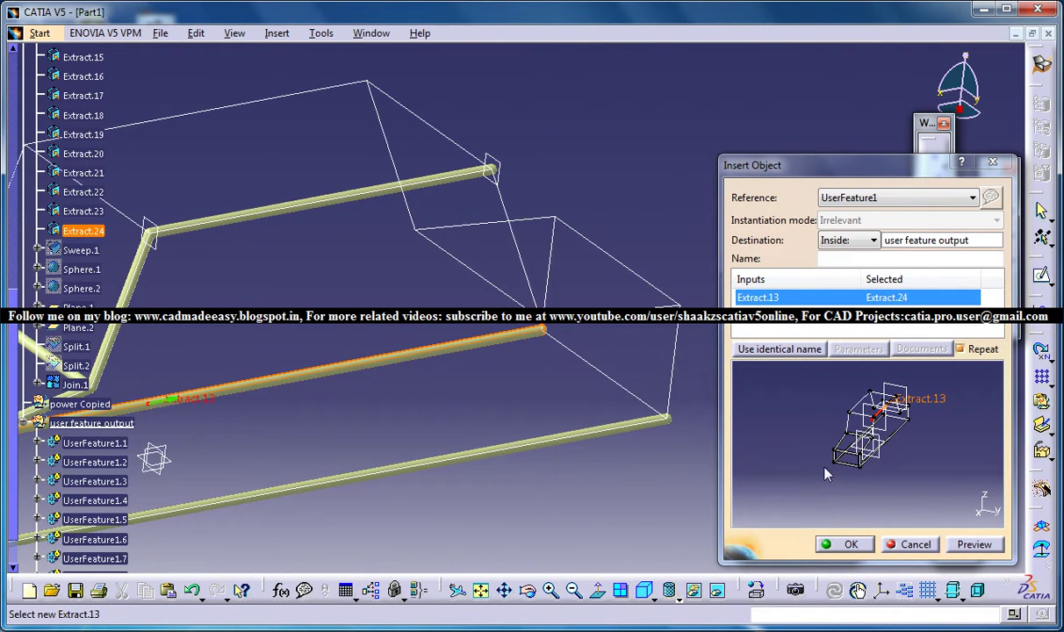
click(628, 389)
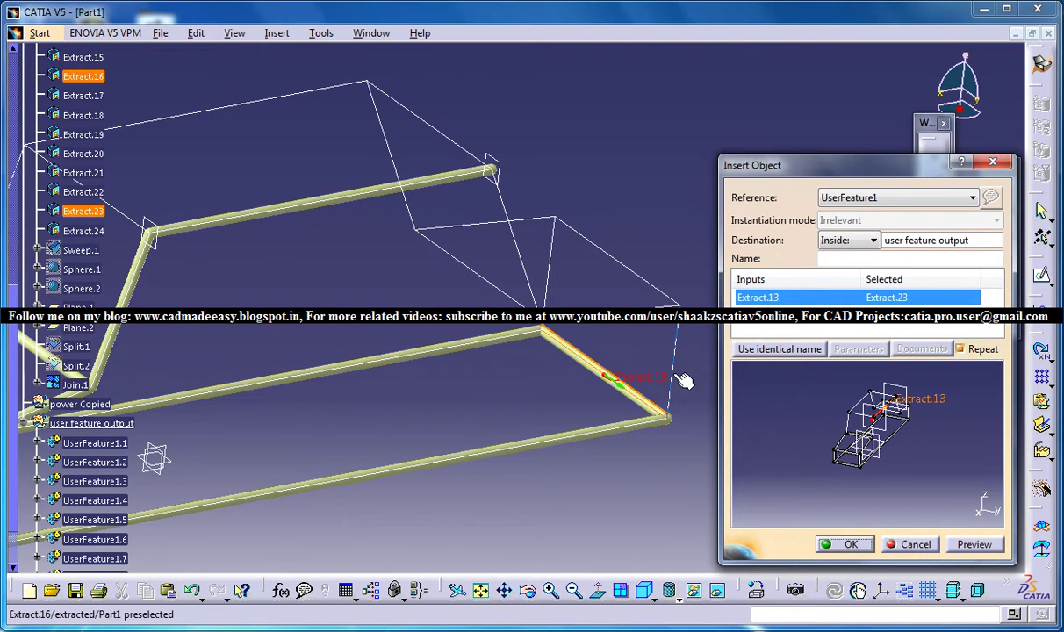
click(585, 347)
middle_drag(584, 346, 540, 390)
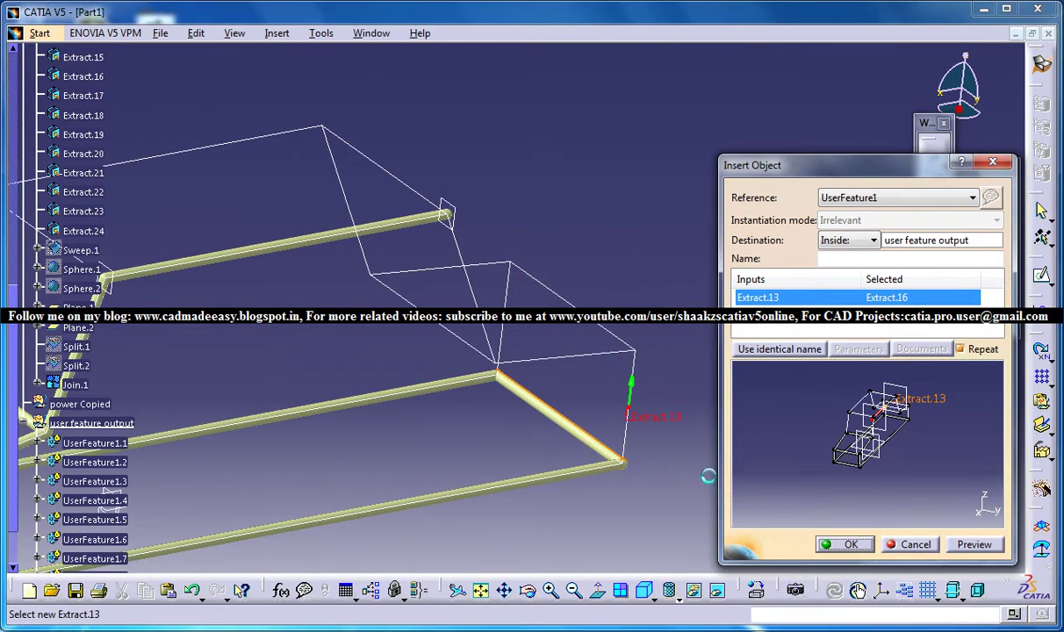
click(594, 353)
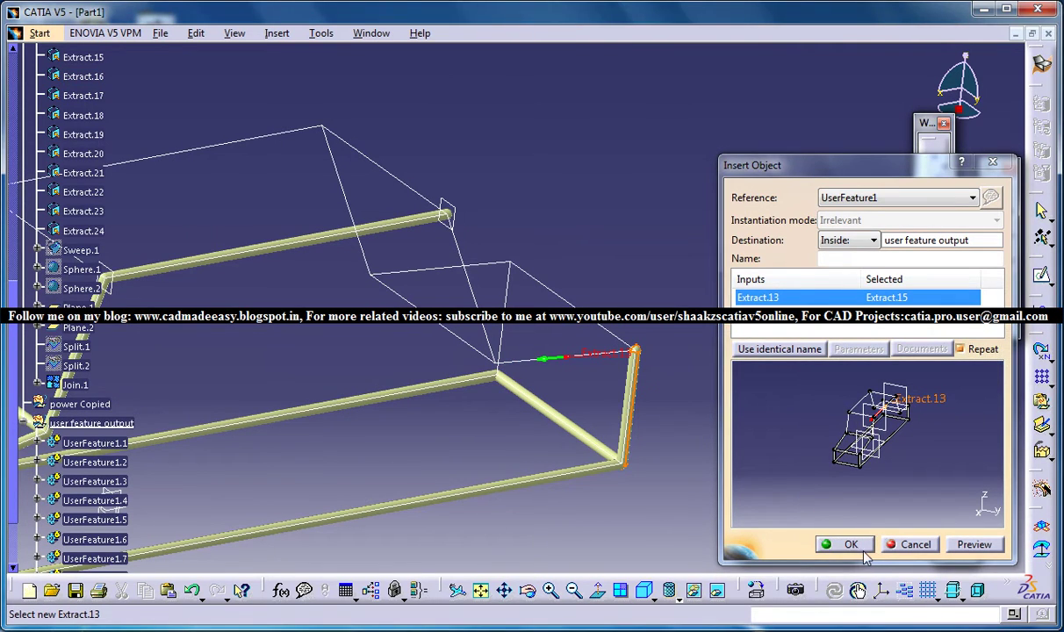
- Instantiate UserFeature1 on the two trunk cross edges, the near rear pillar Extract.14 and the far trunk side edge Extract.20
middle_drag(641, 339, 582, 351)
click(556, 348)
middle_drag(562, 351, 501, 333)
click(488, 336)
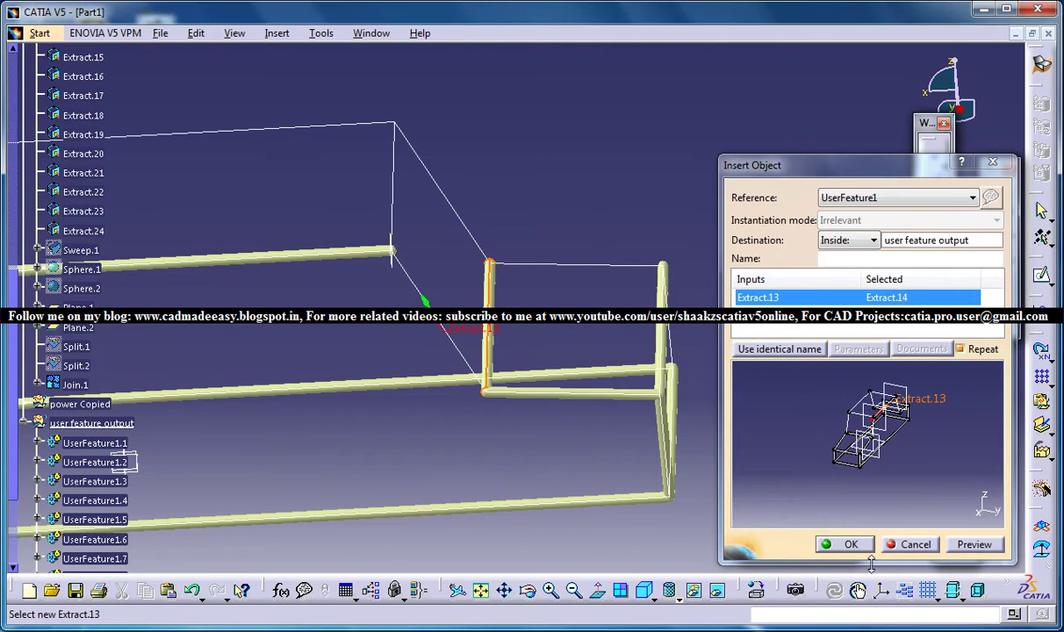
middle_drag(657, 375, 551, 351)
click(526, 331)
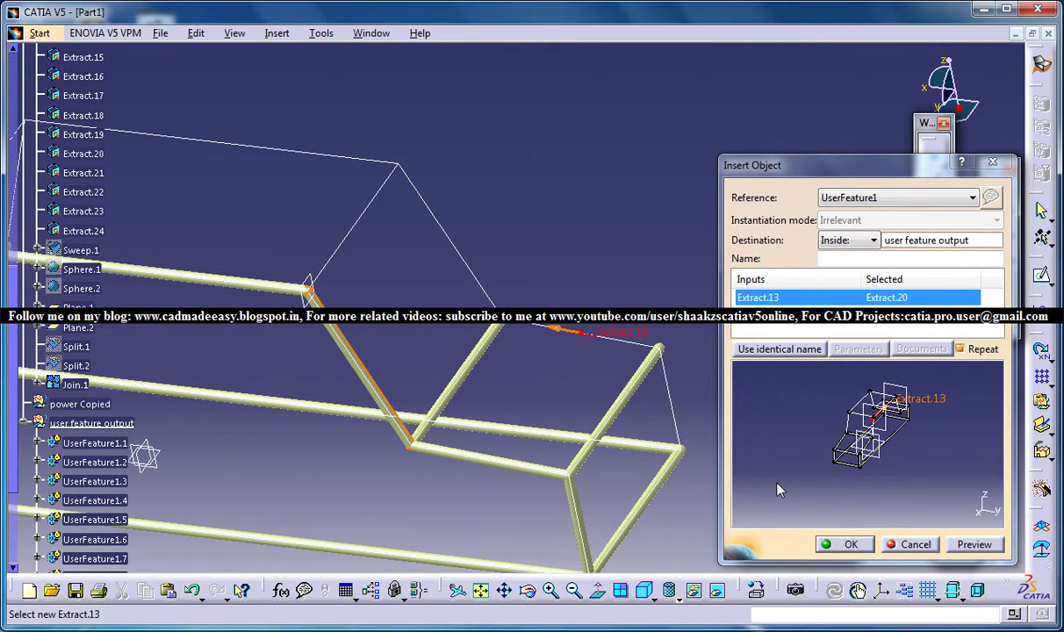
- Instantiate UserFeature1 on the far rear pillar Extract.18, the rear roof cross edge Extract.17 and the far roof side edge Extract.12
click(479, 283)
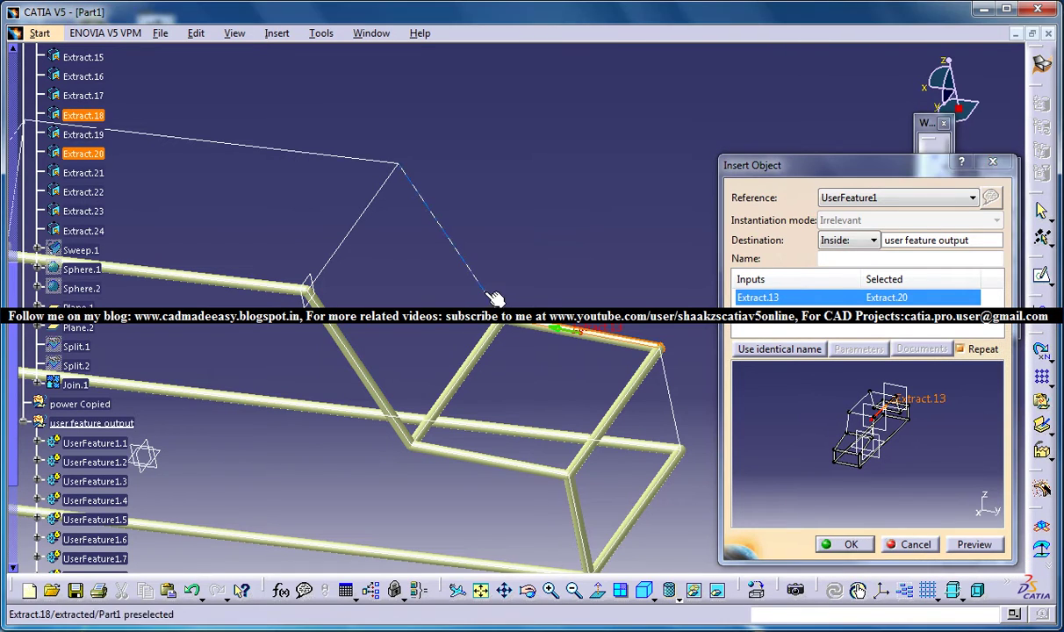
middle_drag(407, 253, 540, 275)
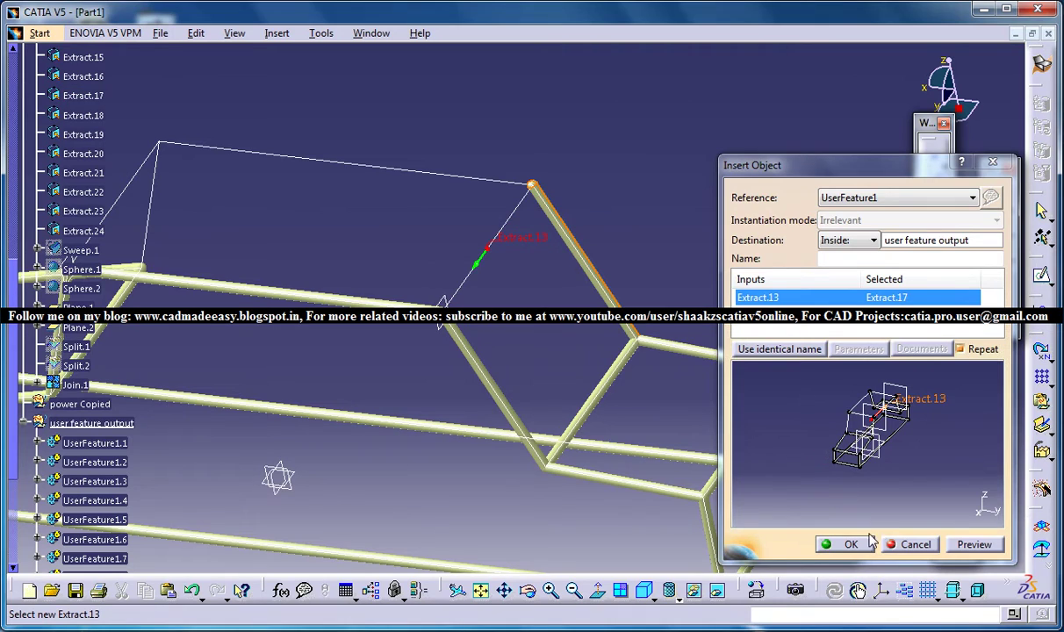
middle_drag(427, 238, 541, 226)
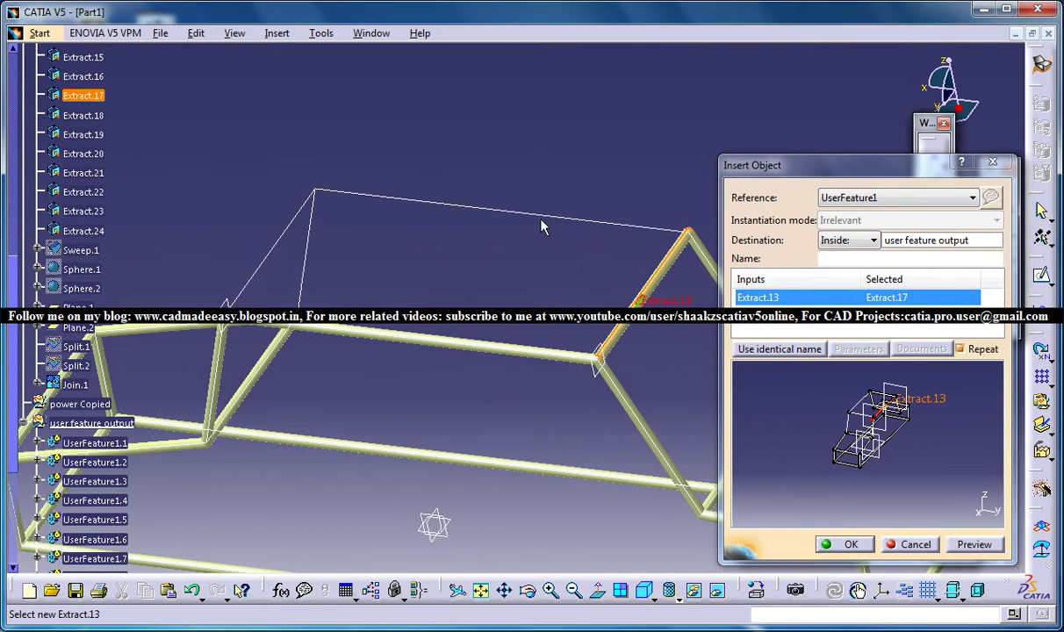
click(539, 214)
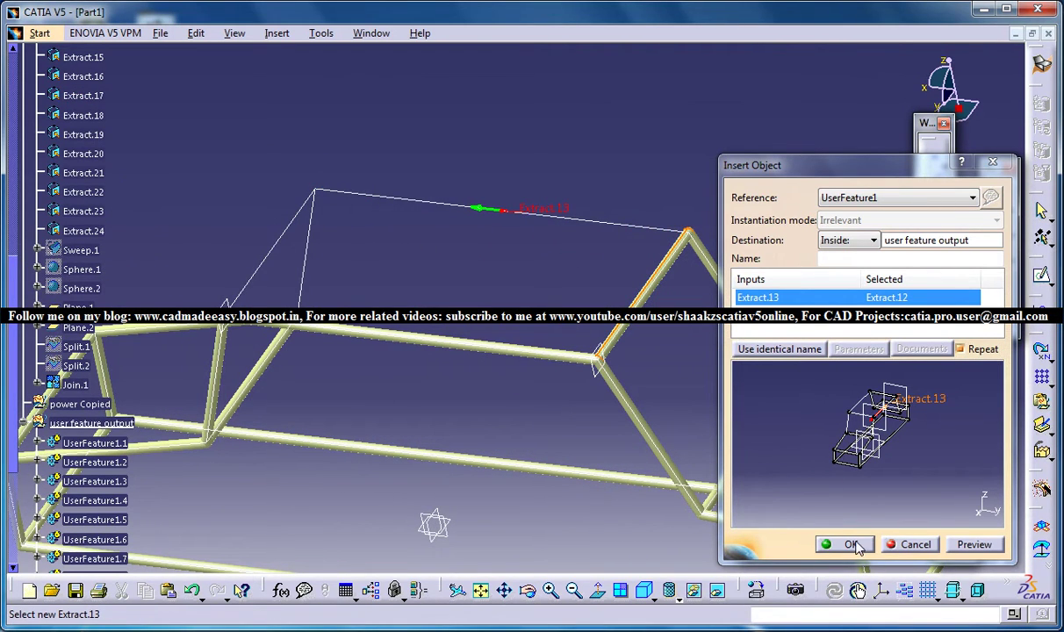
- Instantiate UserFeature1 on the front roof cross edge Extract.11 and the far windshield pillar Extract.10, ending the repeated insertion
middle_drag(383, 238, 455, 266)
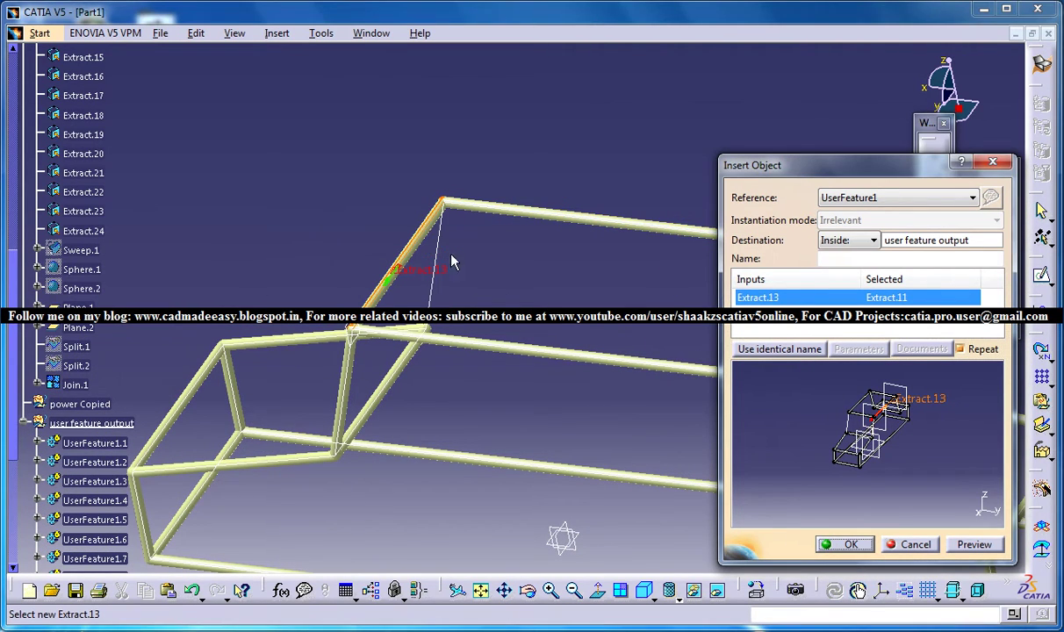
click(427, 239)
middle_drag(636, 419, 492, 370)
middle_drag(604, 295, 838, 450)
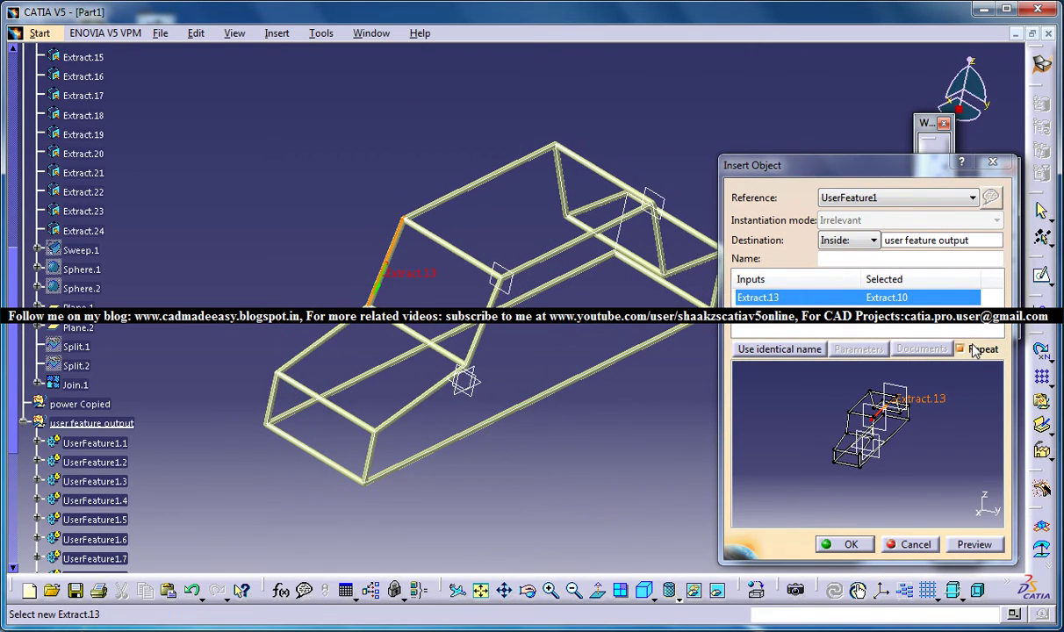
click(850, 545)
middle_drag(590, 392, 491, 272)
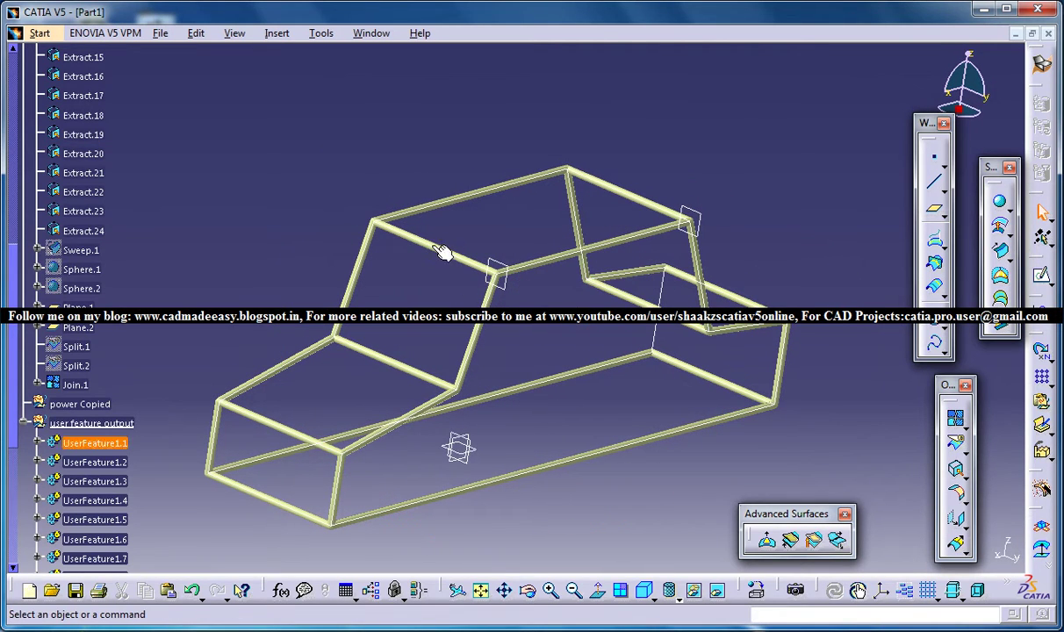
- Switch to the Part Design workbench
middle_drag(158, 384, 303, 255)
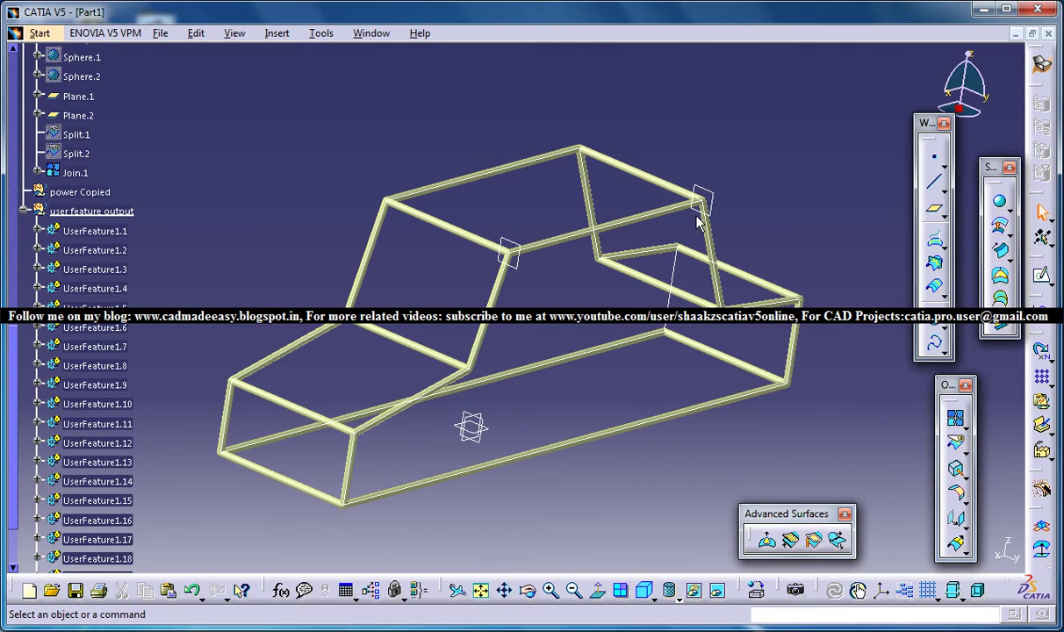
click(40, 33)
mouse_move(219, 73)
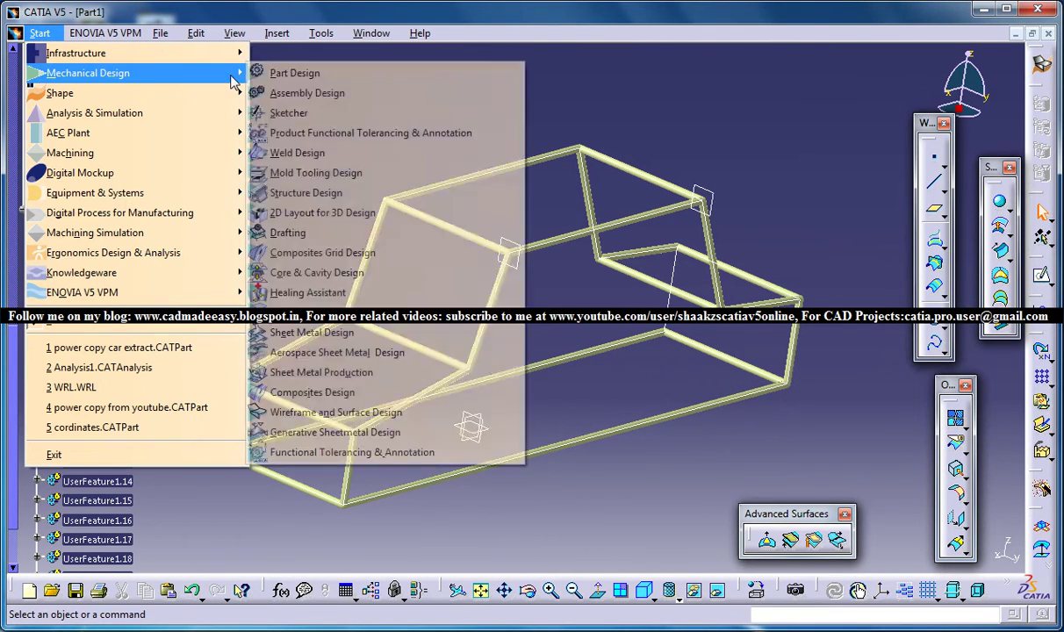
click(277, 70)
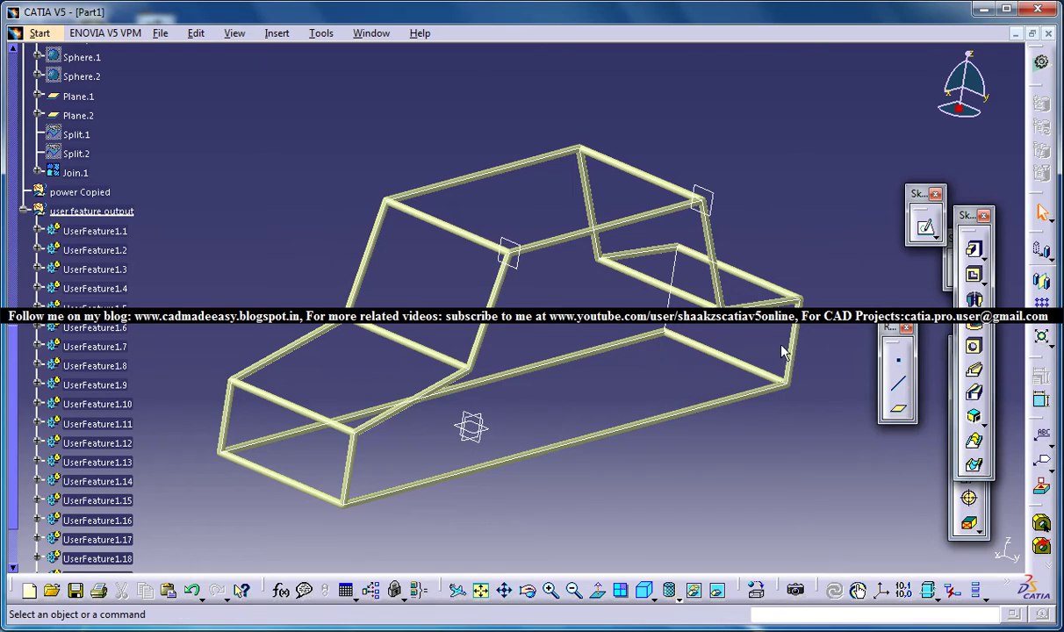
scroll(262, 254, down, 3)
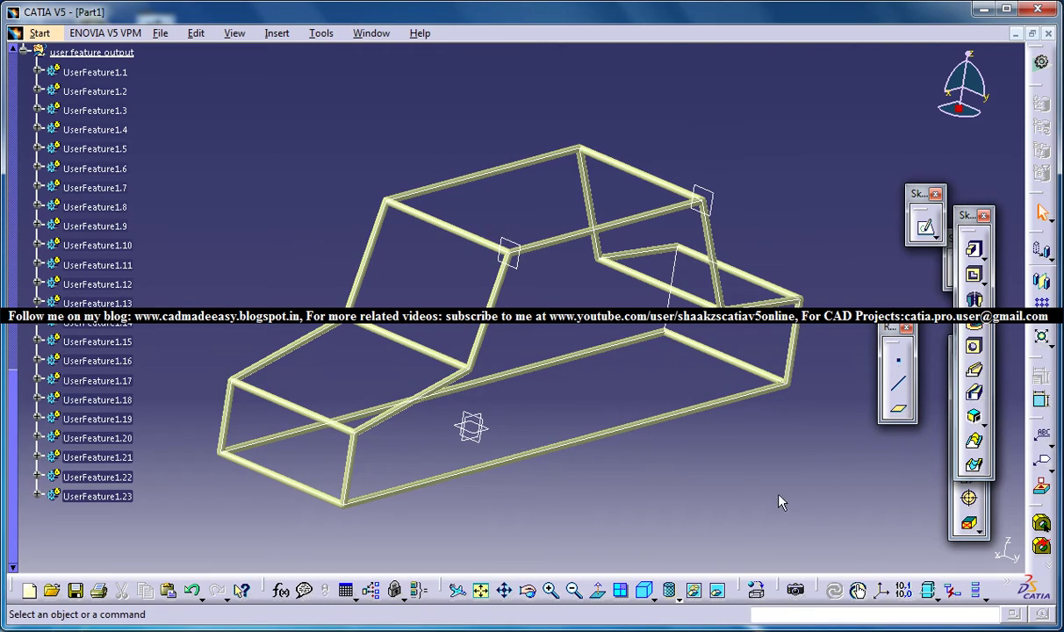
- Spread out the overlapping floating toolbars and undock the Tools toolbar into the modelling area
drag(965, 215, 978, 140)
drag(956, 345, 936, 325)
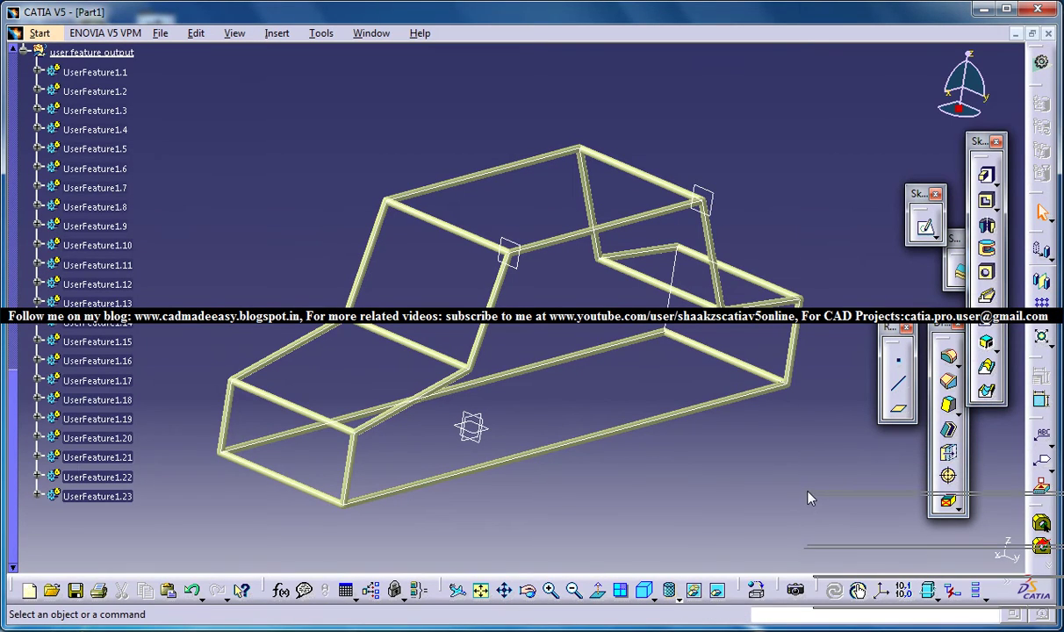
drag(811, 498, 809, 496)
right_click(1009, 596)
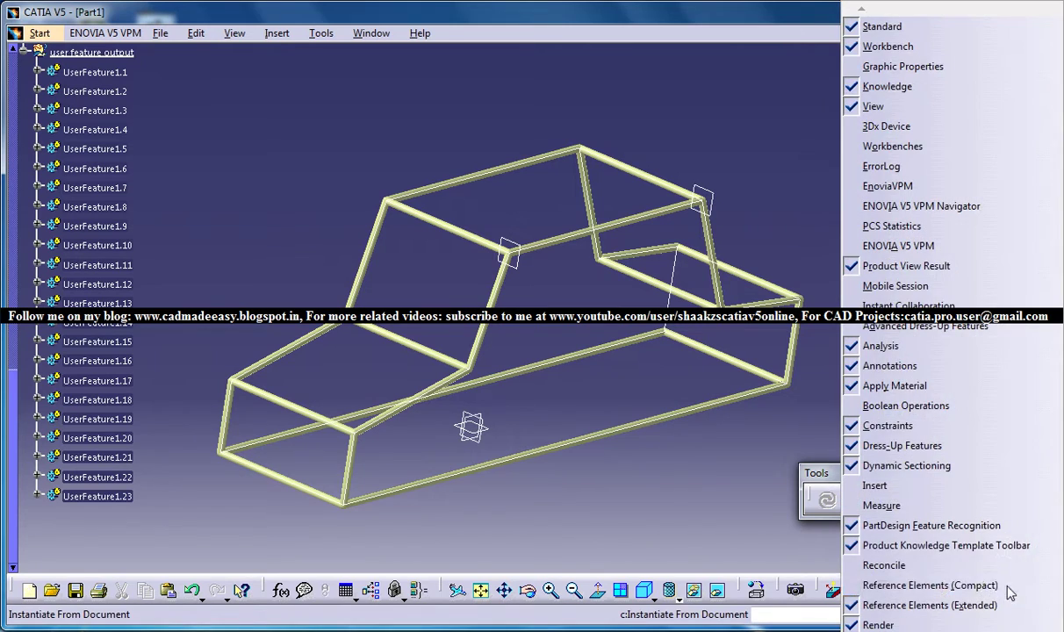
click(702, 103)
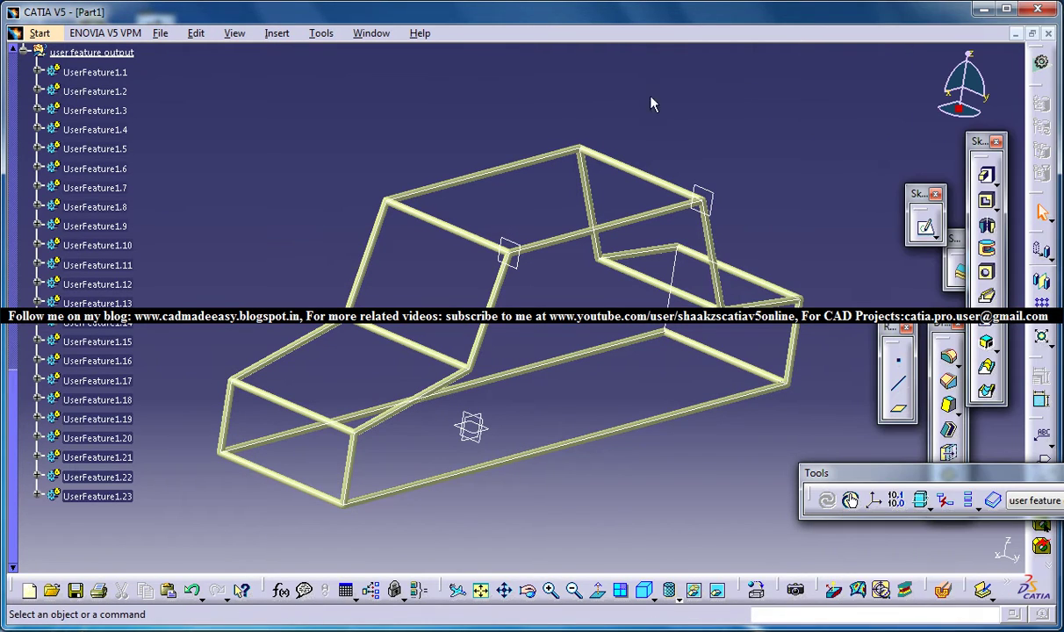
click(235, 32)
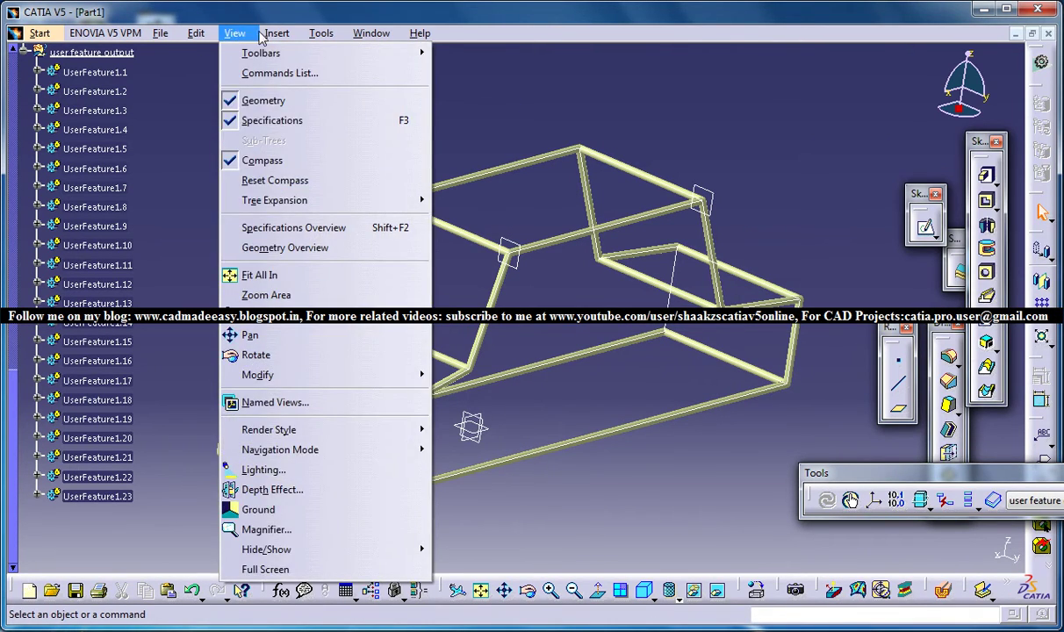
mouse_move(277, 33)
mouse_move(343, 335)
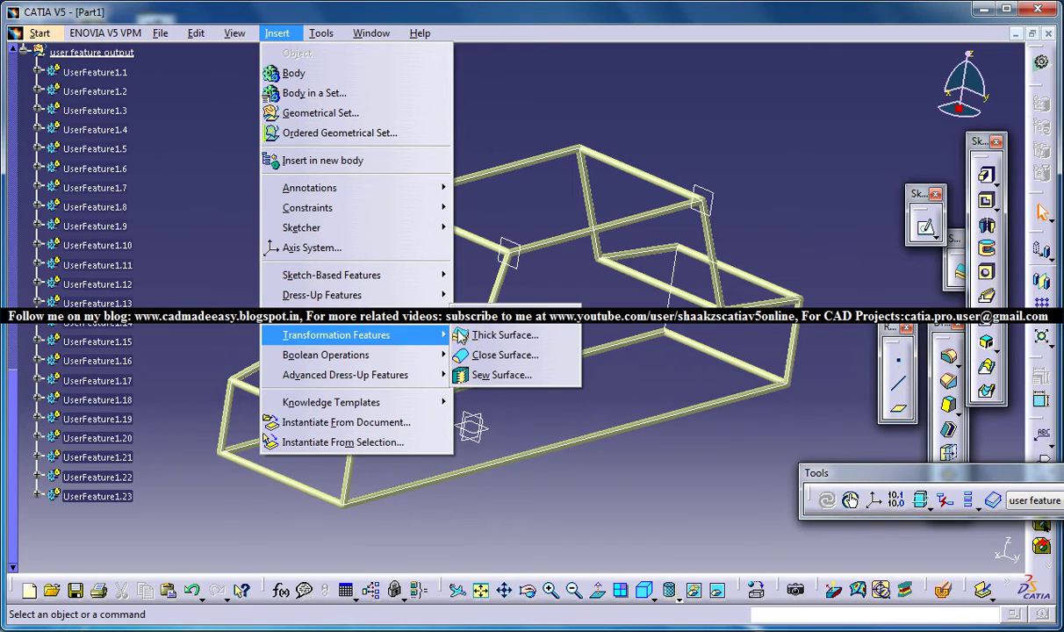
click(478, 354)
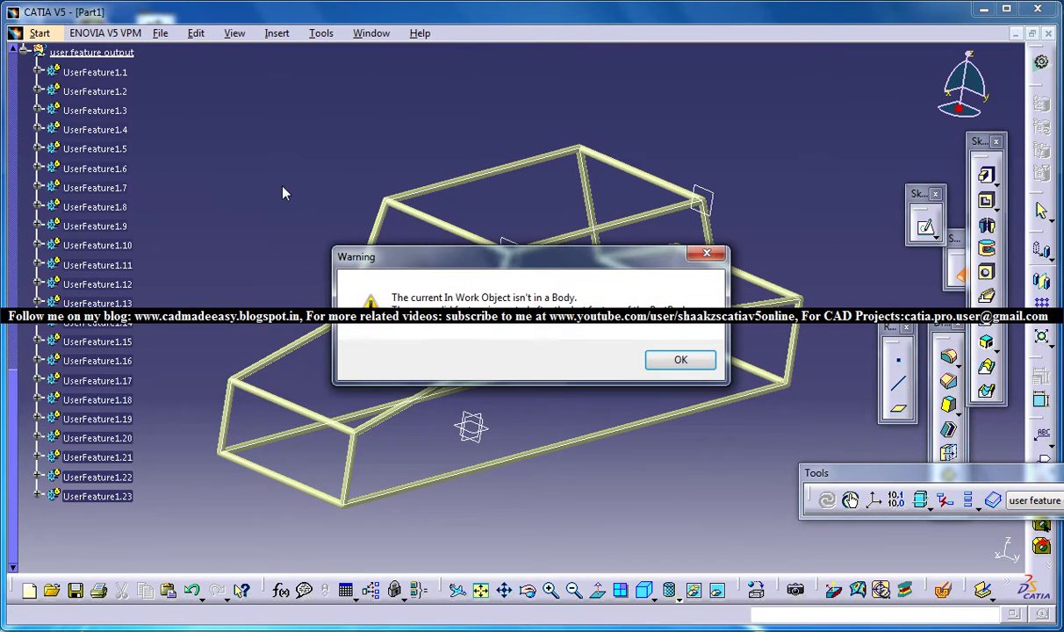
click(680, 361)
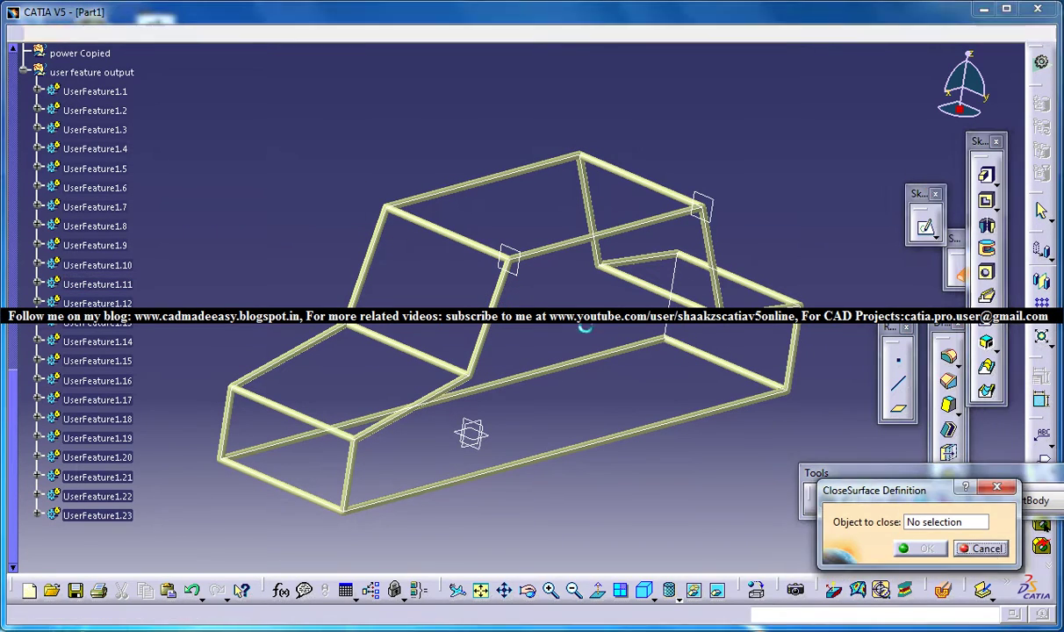
key(Escape)
- Insert a geometrical set named "close surface output" with Part1 as its father
click(275, 33)
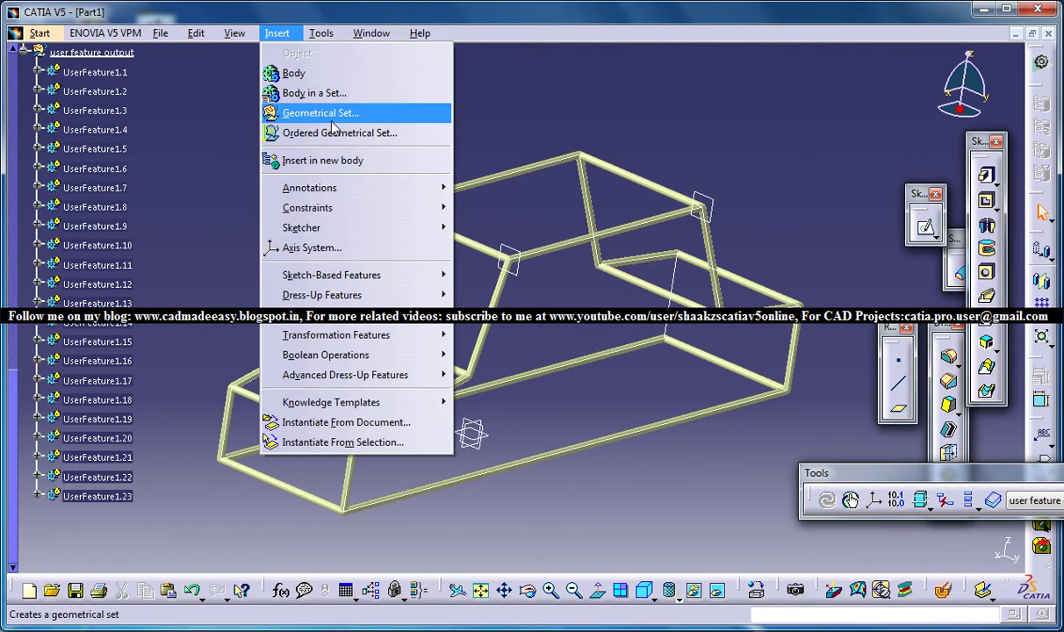
click(338, 116)
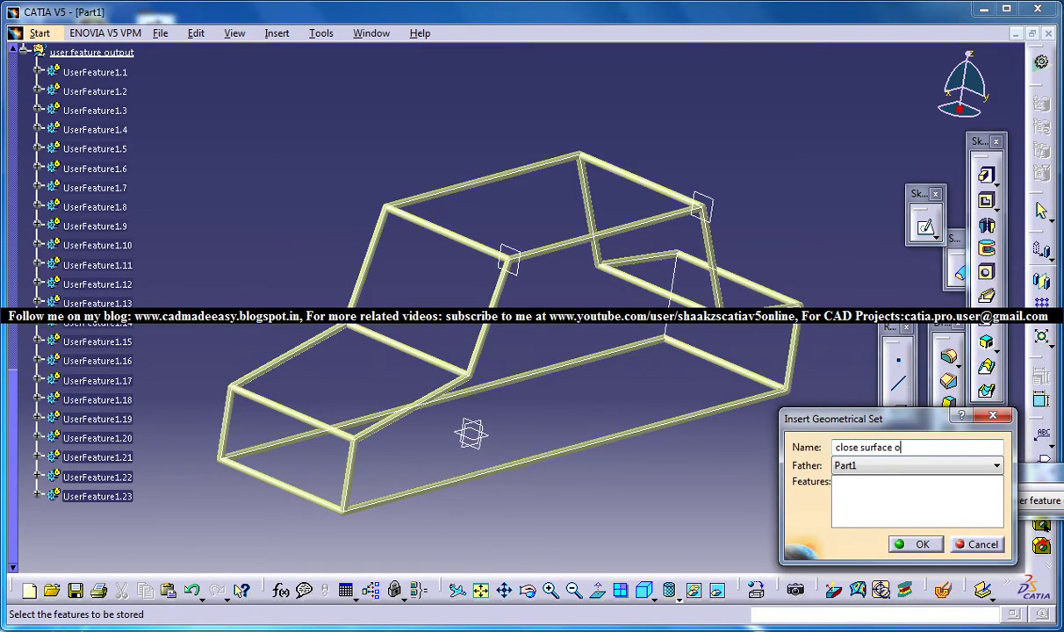
key(Return)
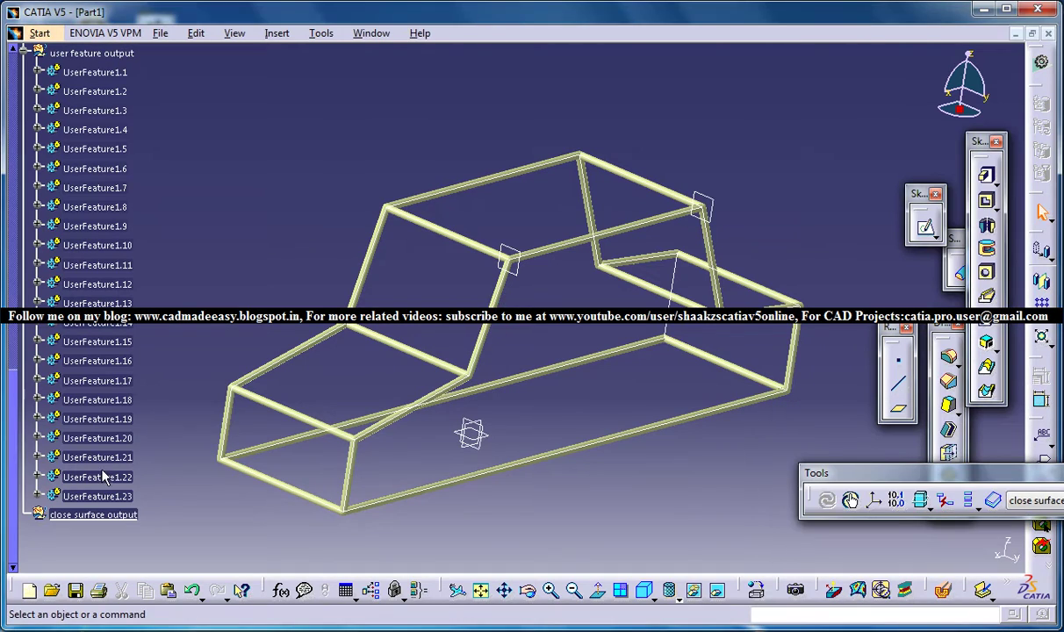
right_click(93, 513)
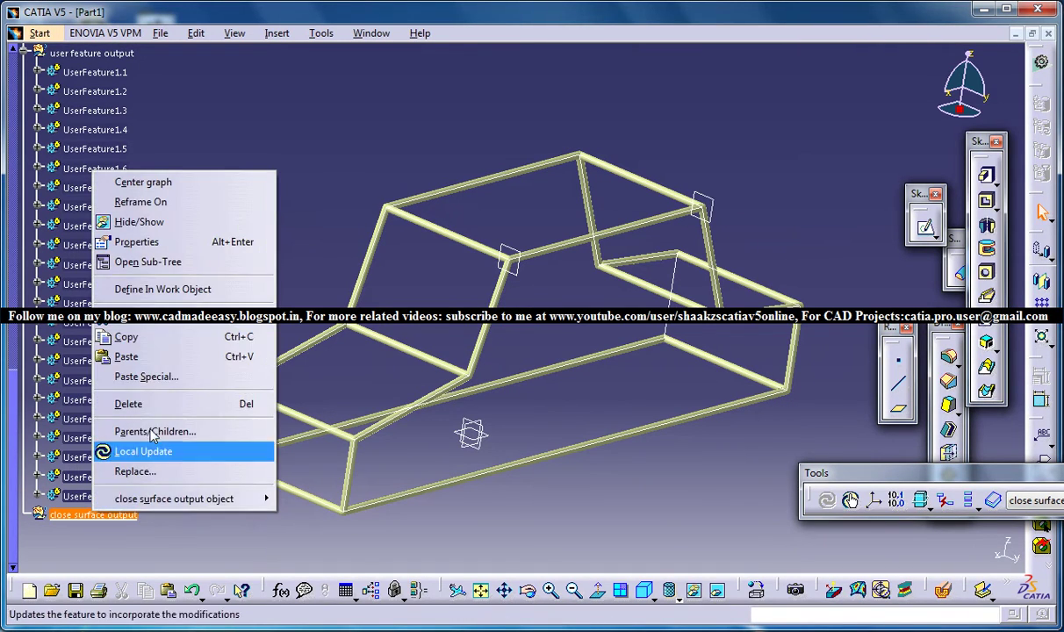
click(162, 290)
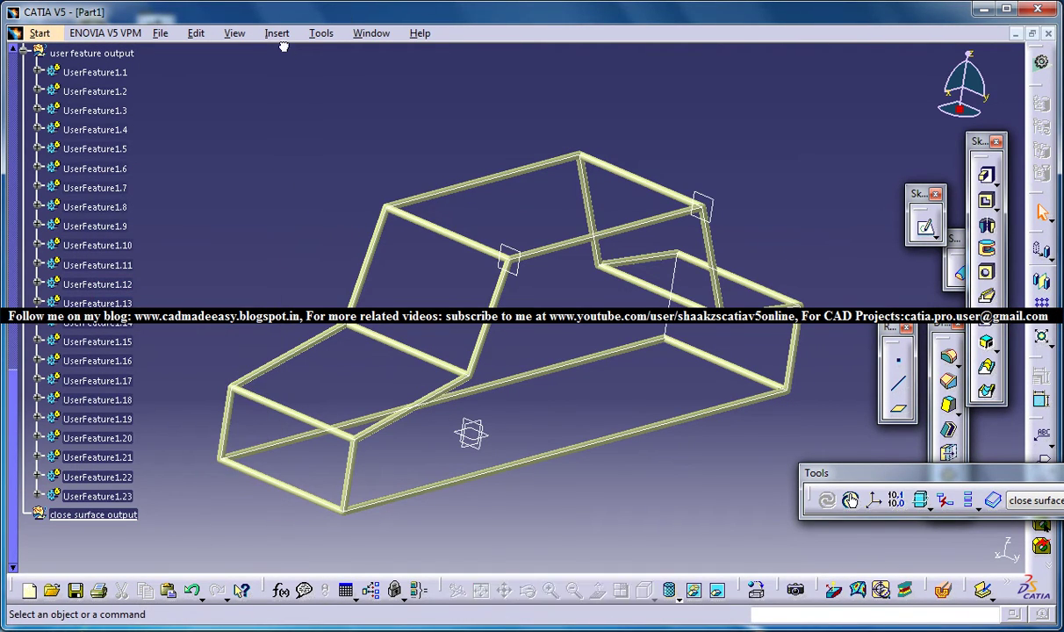
click(278, 33)
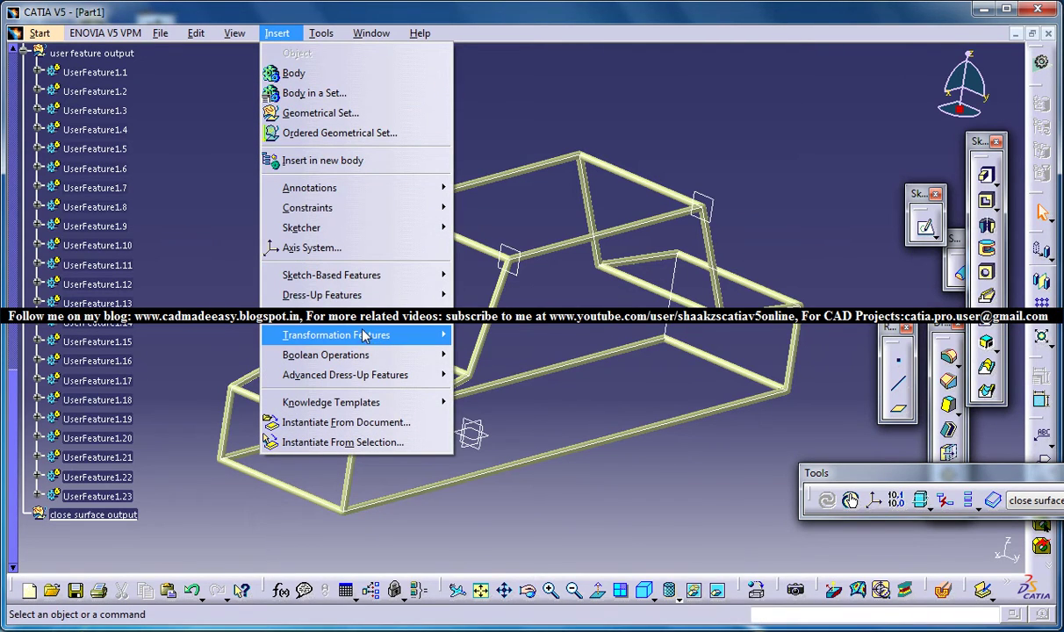
mouse_move(377, 314)
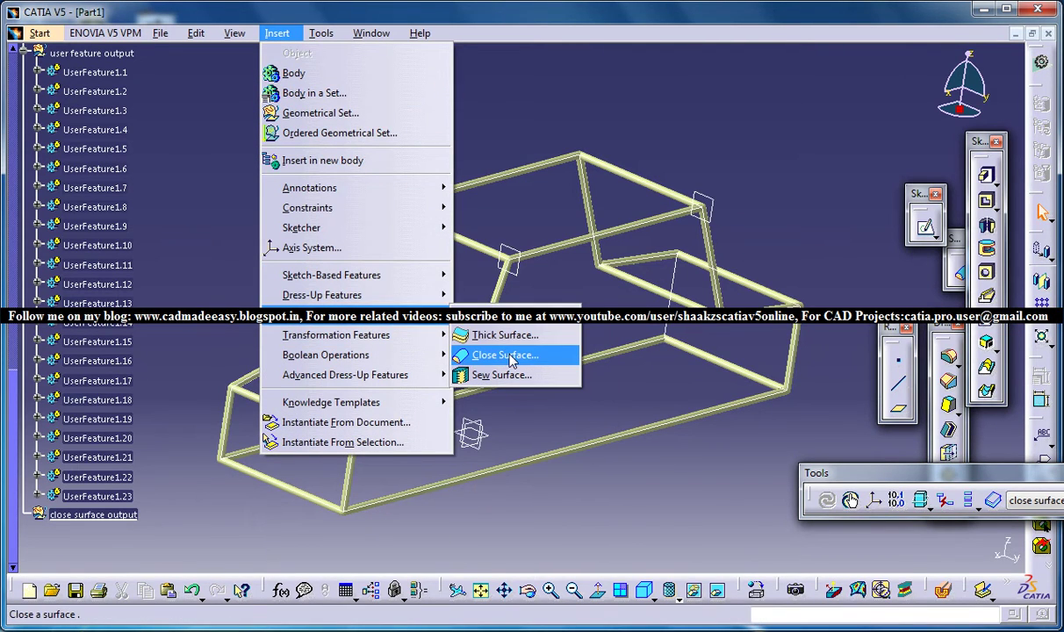
click(508, 354)
click(678, 358)
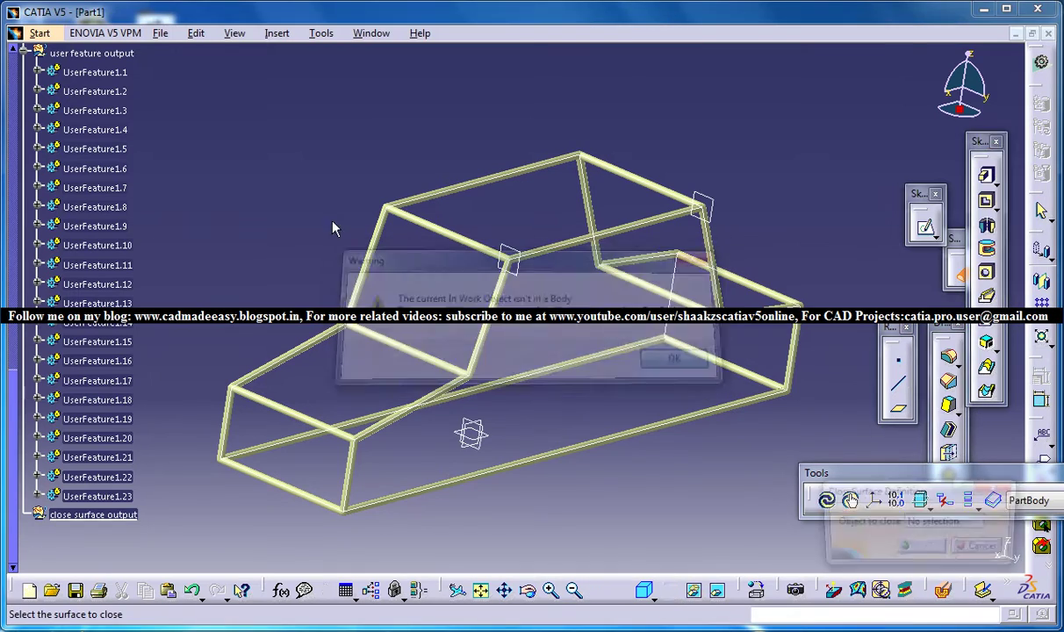
click(983, 548)
- Define the geometrical set "close surface output" as the in-work object, ready for Close Surface
right_click(119, 515)
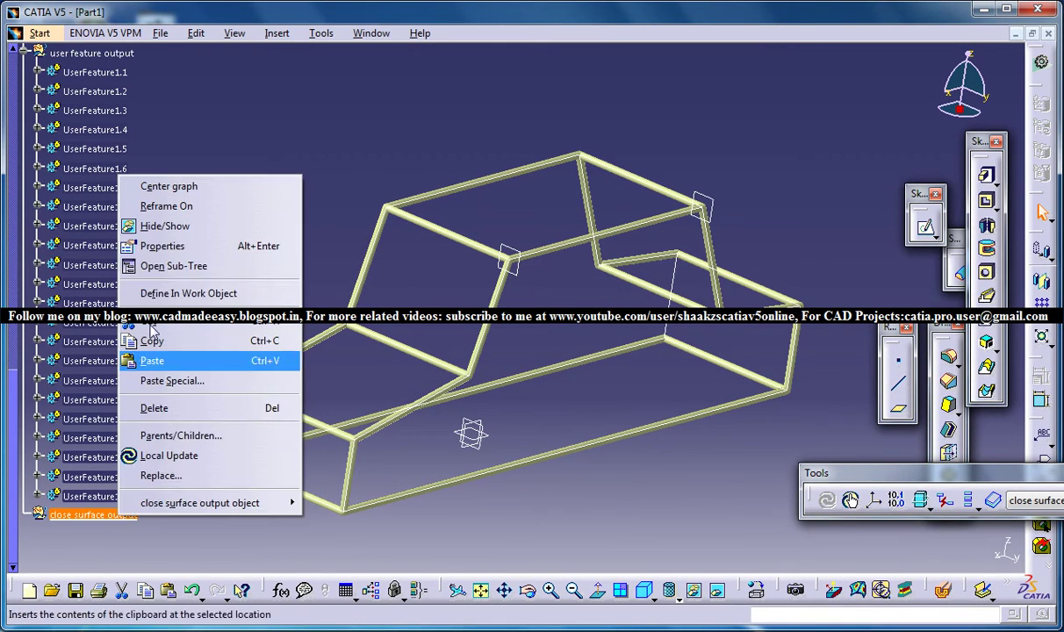
click(185, 293)
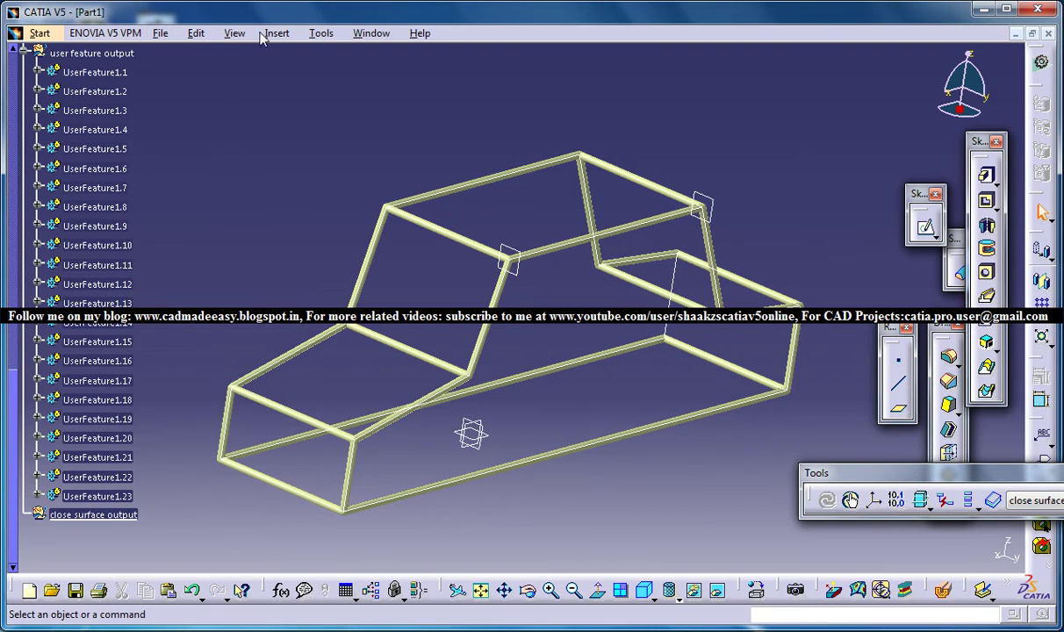
click(263, 34)
mouse_move(422, 315)
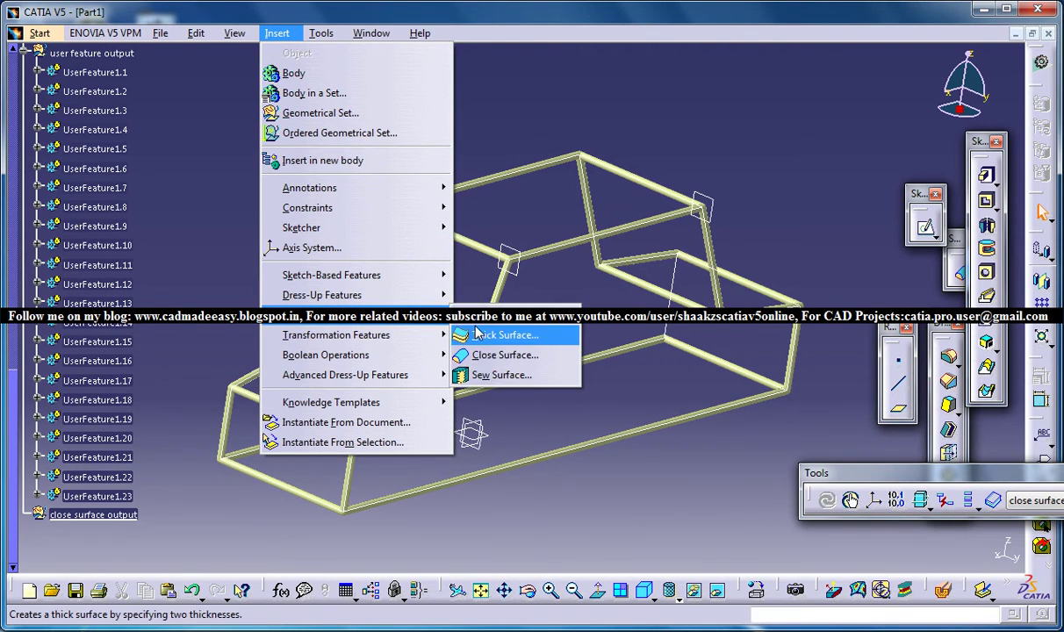
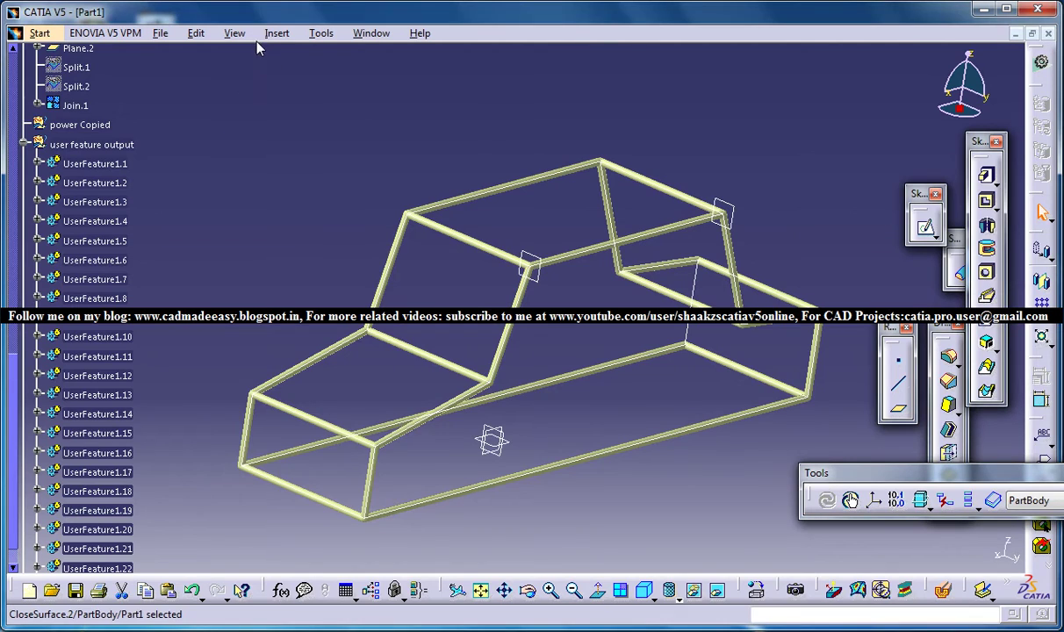
- Create a Close Surface solid from UserFeature1.2, the tube along the near edge of the hood
mouse_move(342, 274)
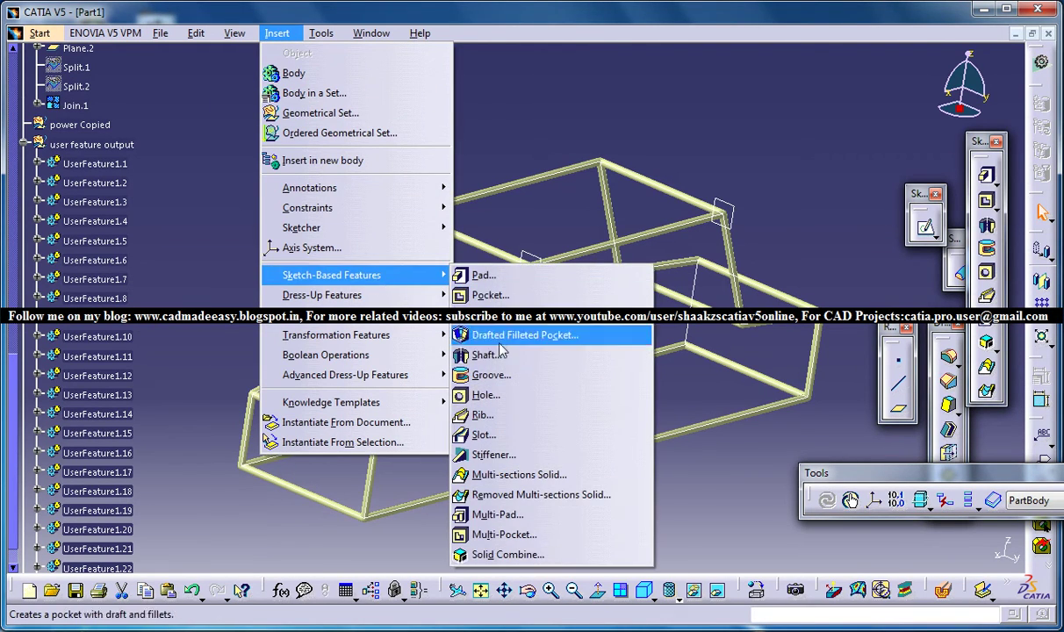
mouse_move(412, 314)
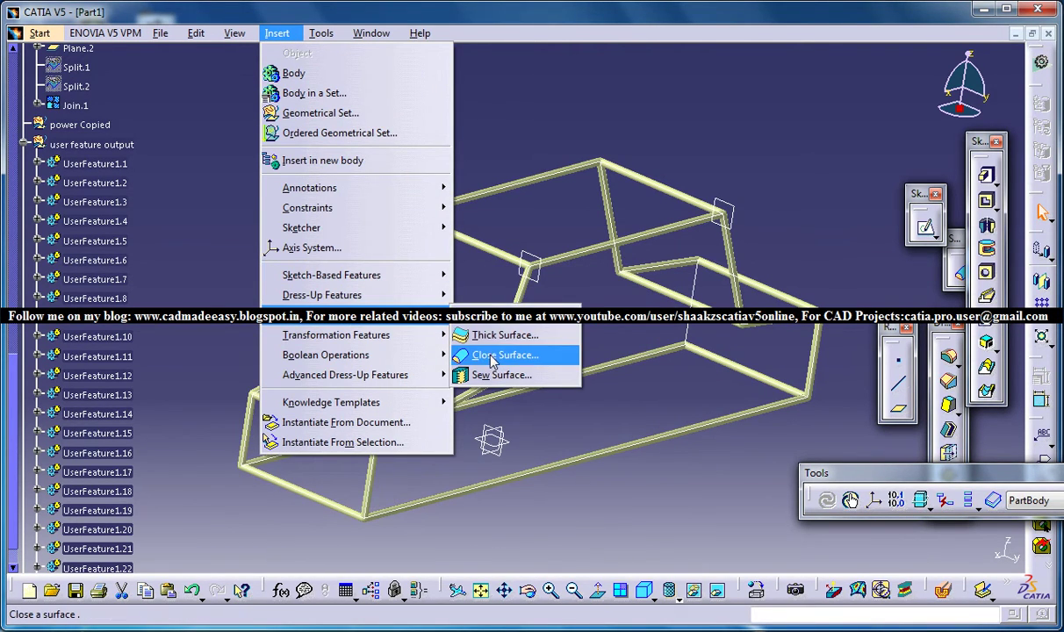
click(493, 355)
click(121, 203)
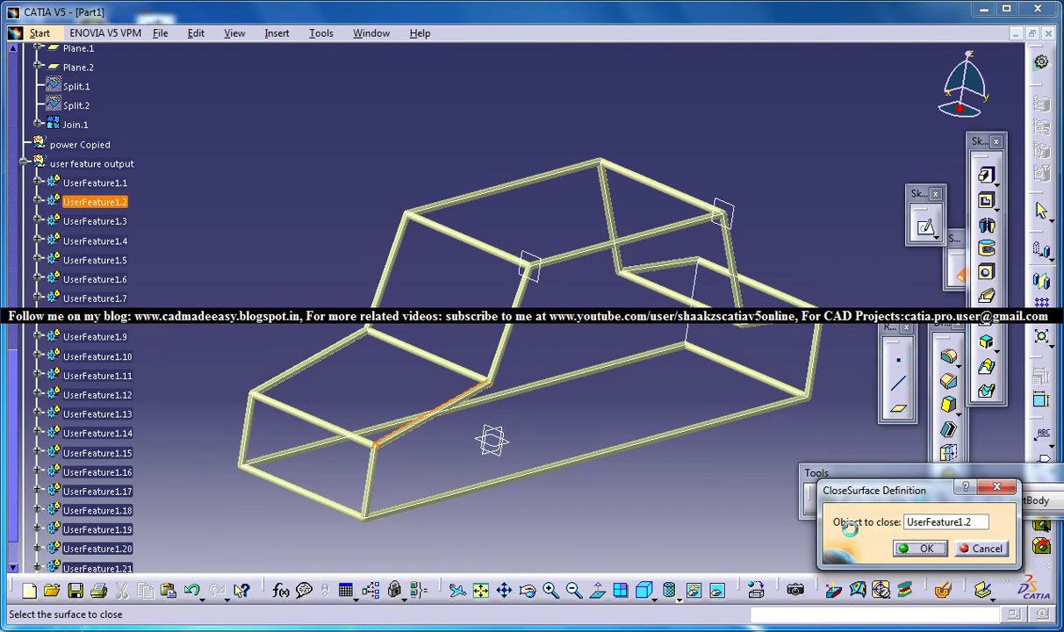
click(928, 548)
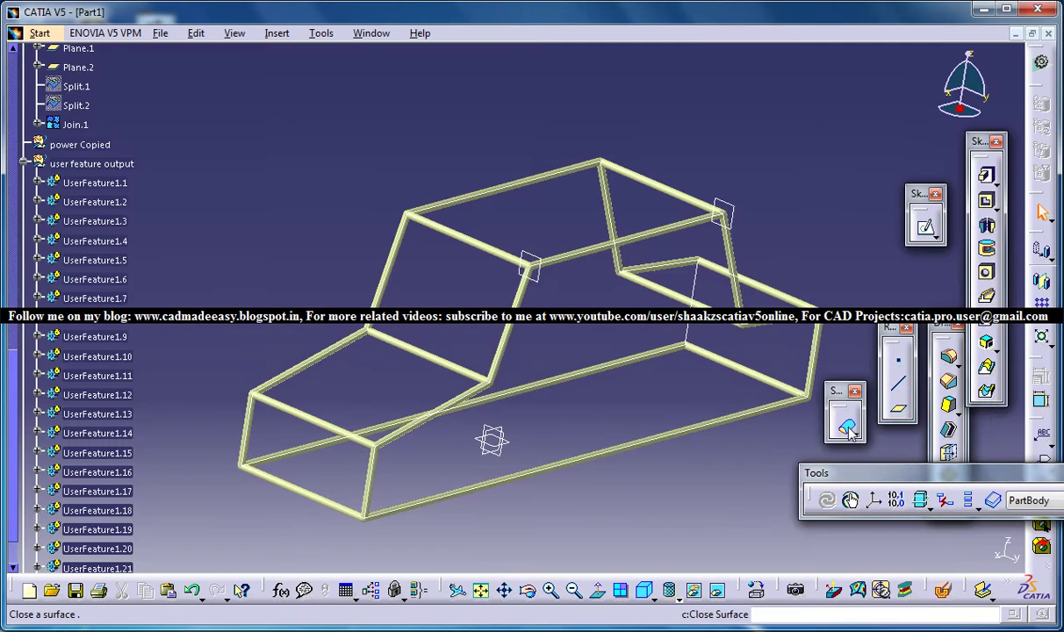
- Start repeated Close Surface and close UserFeature1.3, the cross tube at the windshield base, with the definition dialog placed beside the tree
click(870, 395)
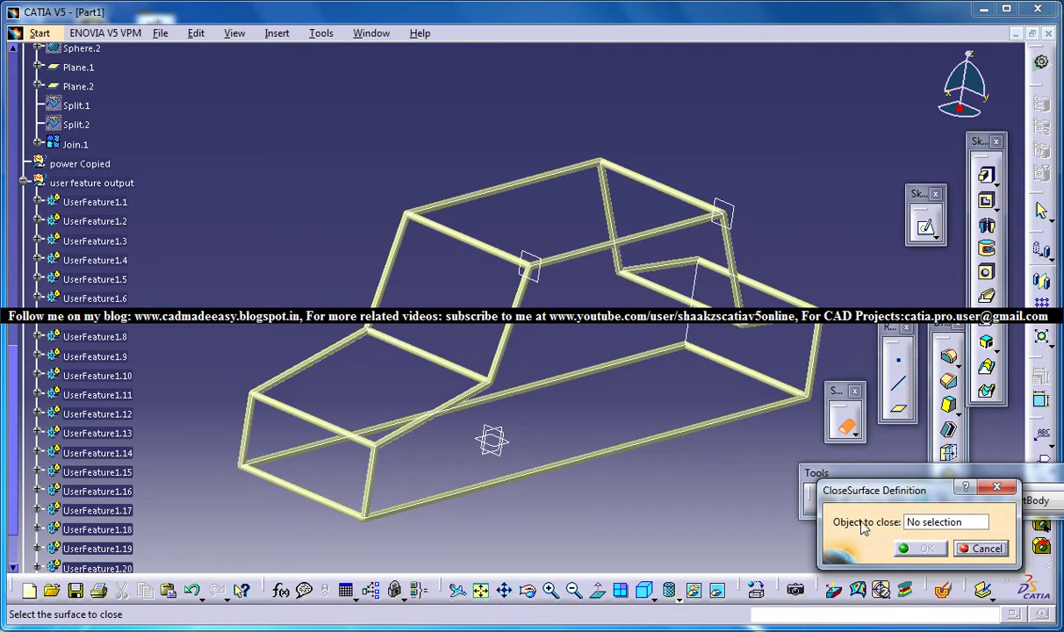
drag(882, 498, 250, 163)
click(131, 240)
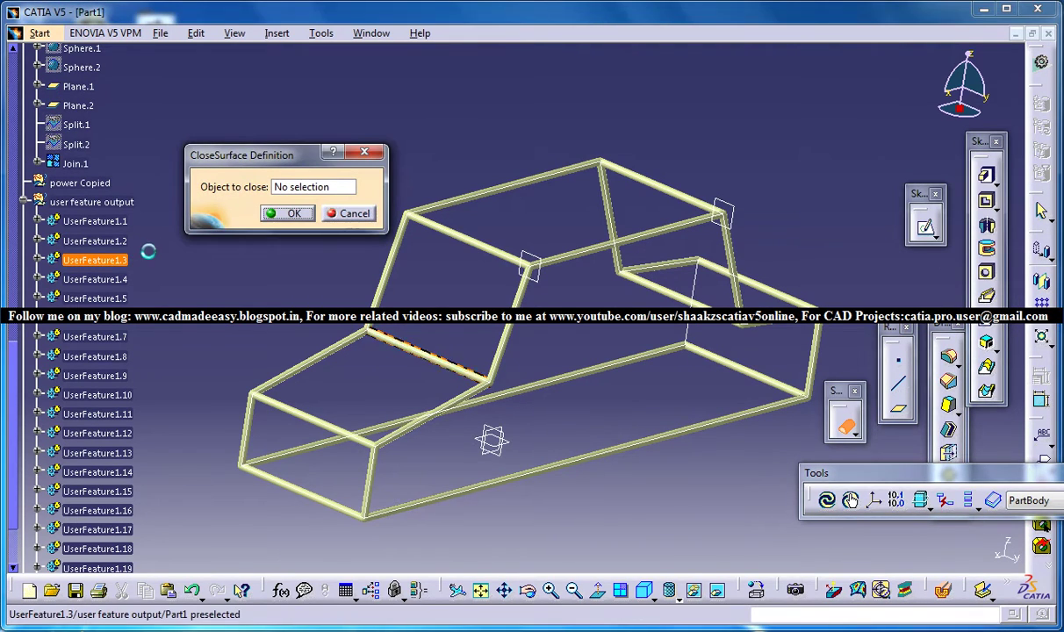
click(132, 258)
click(352, 214)
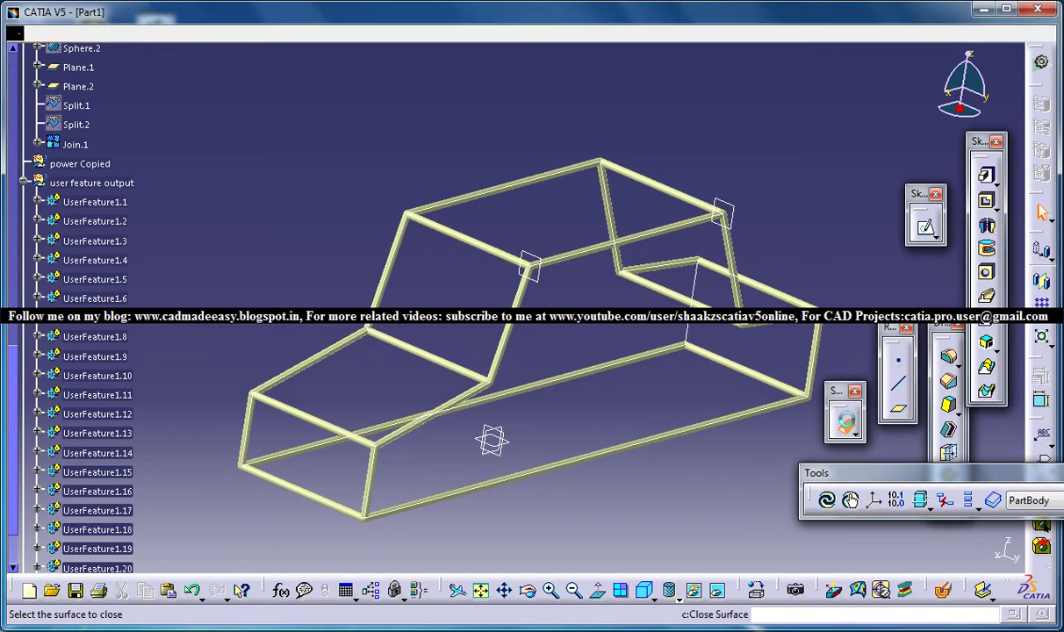
- Restart repeated Close Surface and close the tube surfaces UserFeature1.4 and UserFeature1.5
click(846, 424)
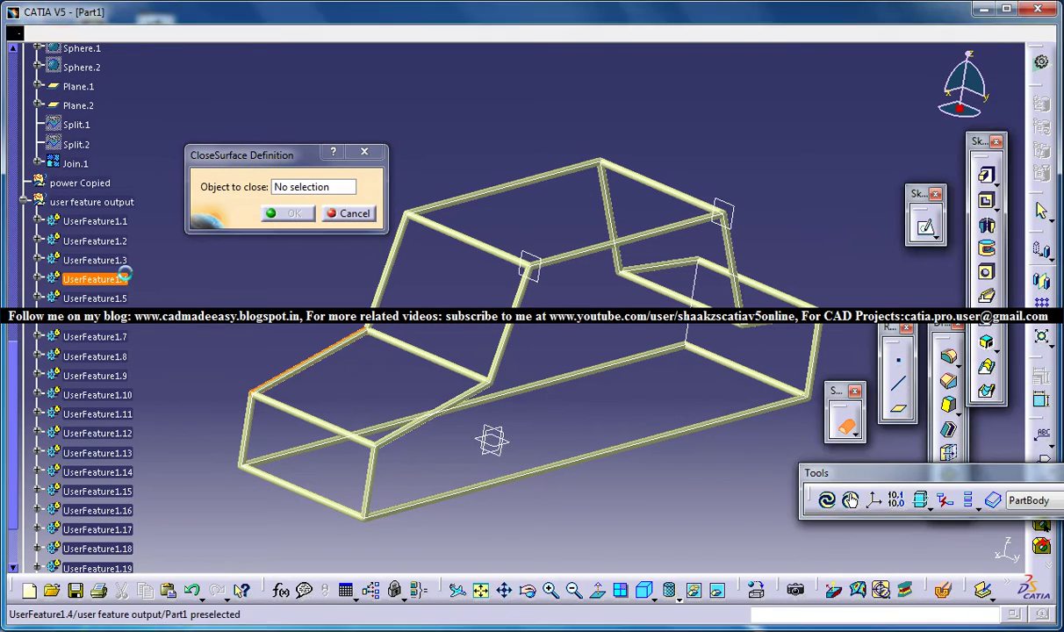
click(95, 279)
click(268, 215)
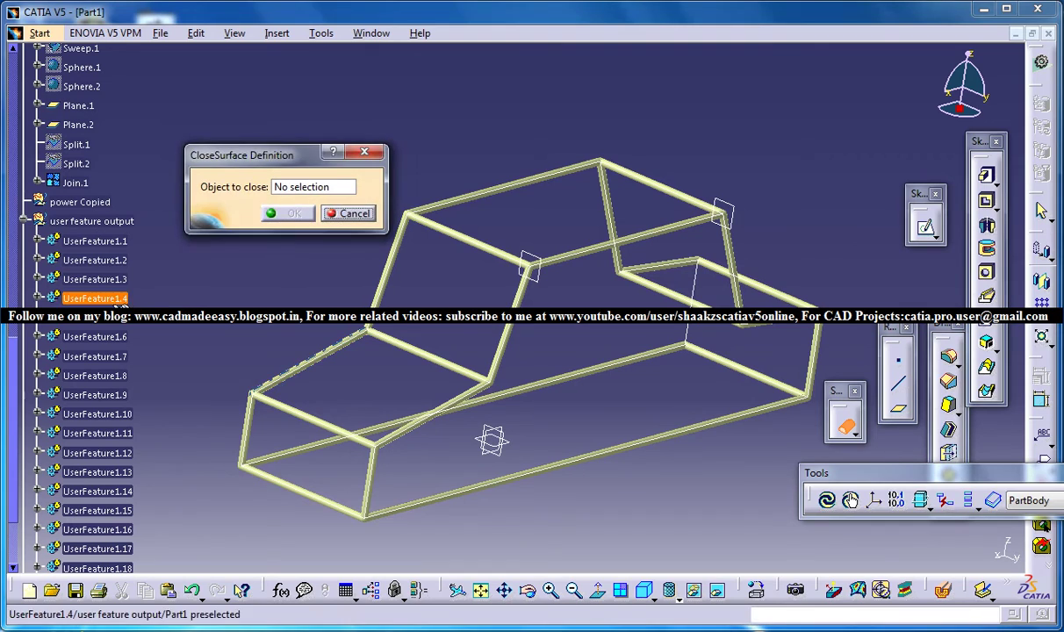
click(95, 317)
click(275, 215)
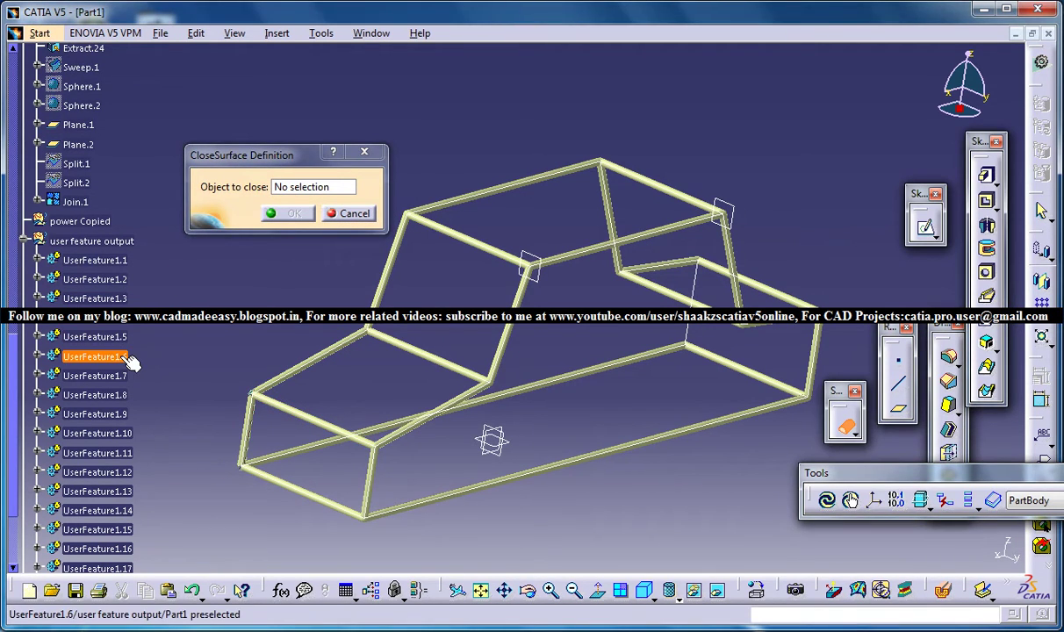
- Create Close Surface solids from UserFeature1.6, UserFeature1.7 and UserFeature1.8
click(127, 360)
click(292, 217)
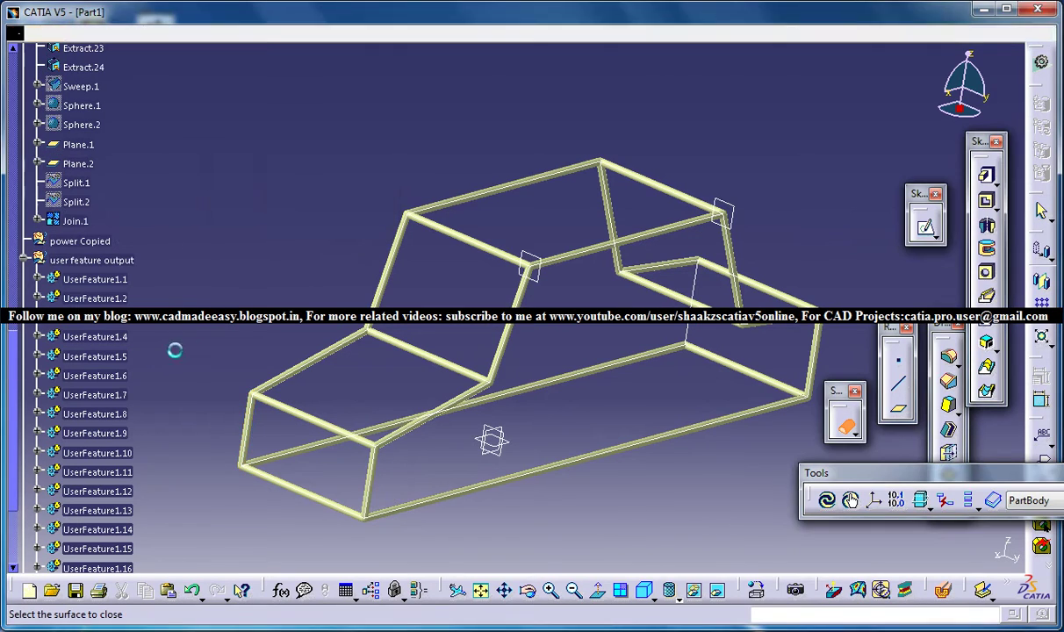
click(123, 395)
click(279, 217)
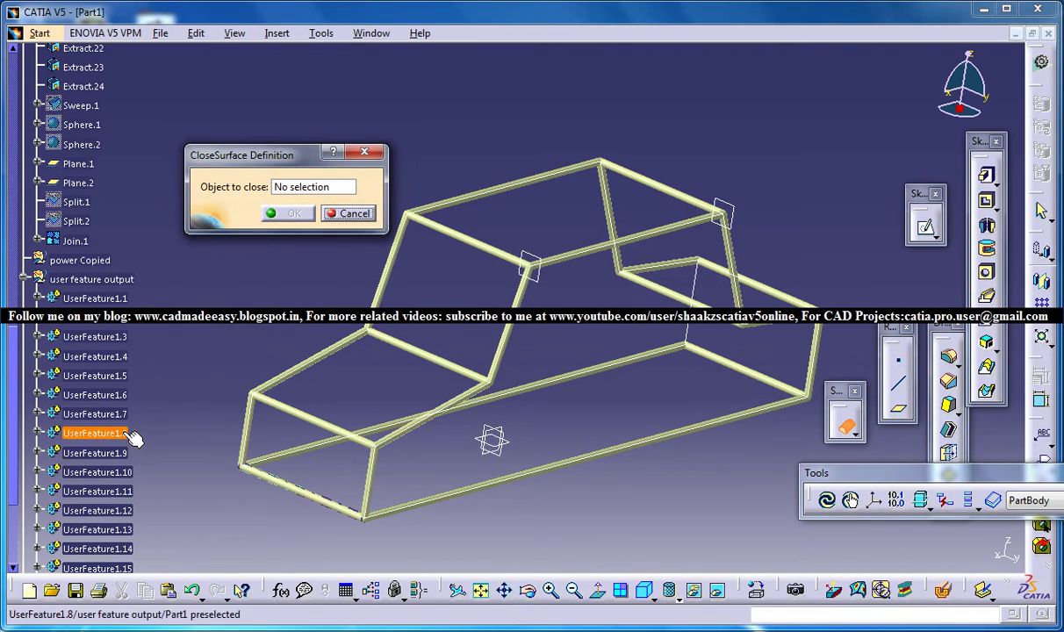
click(132, 434)
click(294, 214)
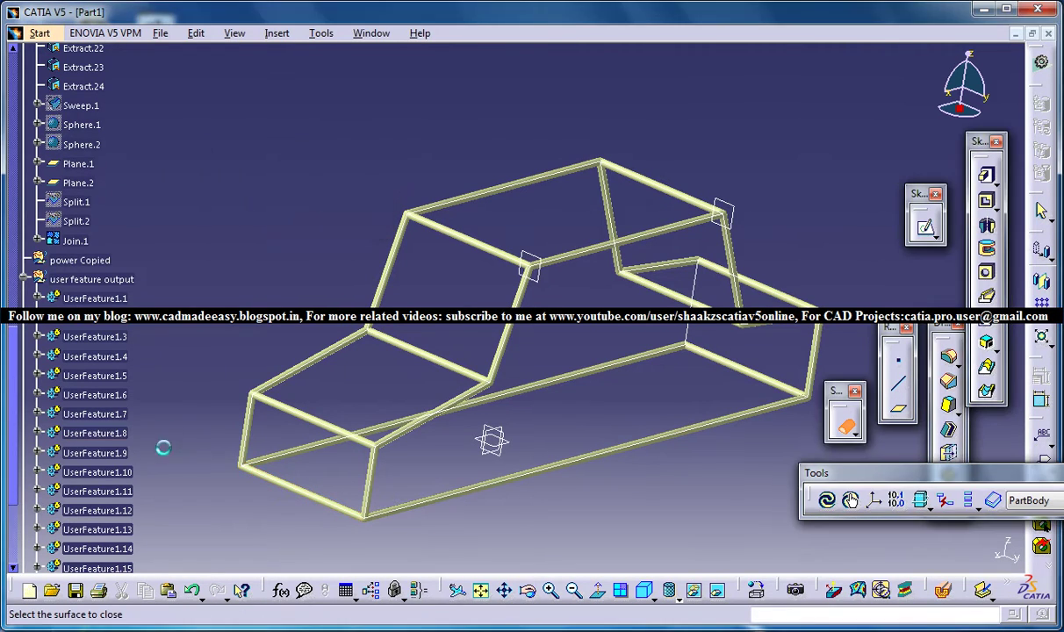
- Create Close Surface solids from UserFeature1.9 and UserFeature1.10 along the lower side edges, and UserFeature1.11 at the rear bottom
click(99, 471)
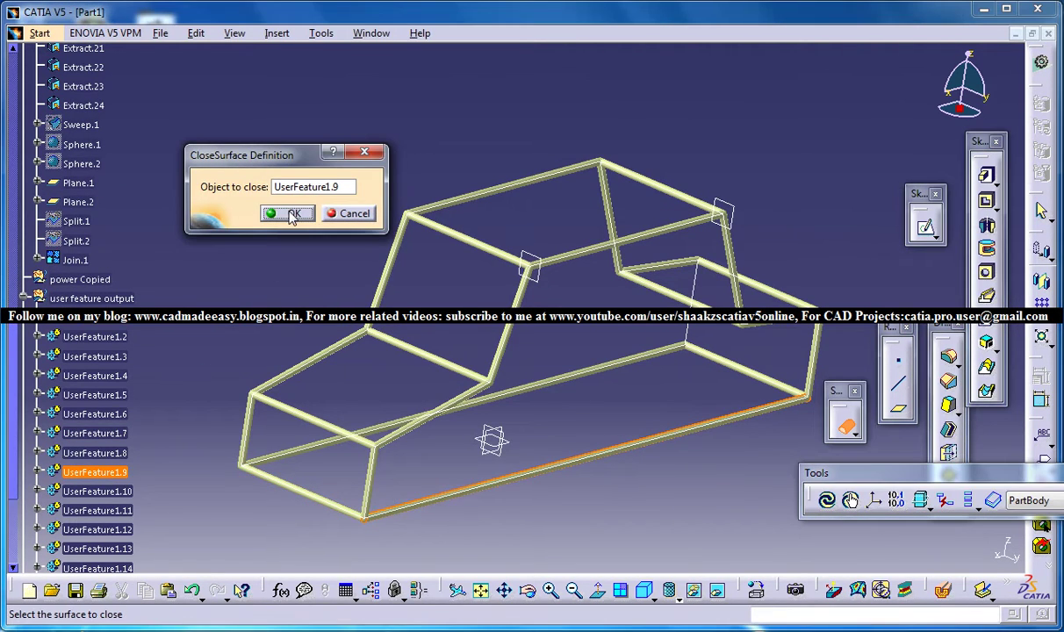
click(289, 215)
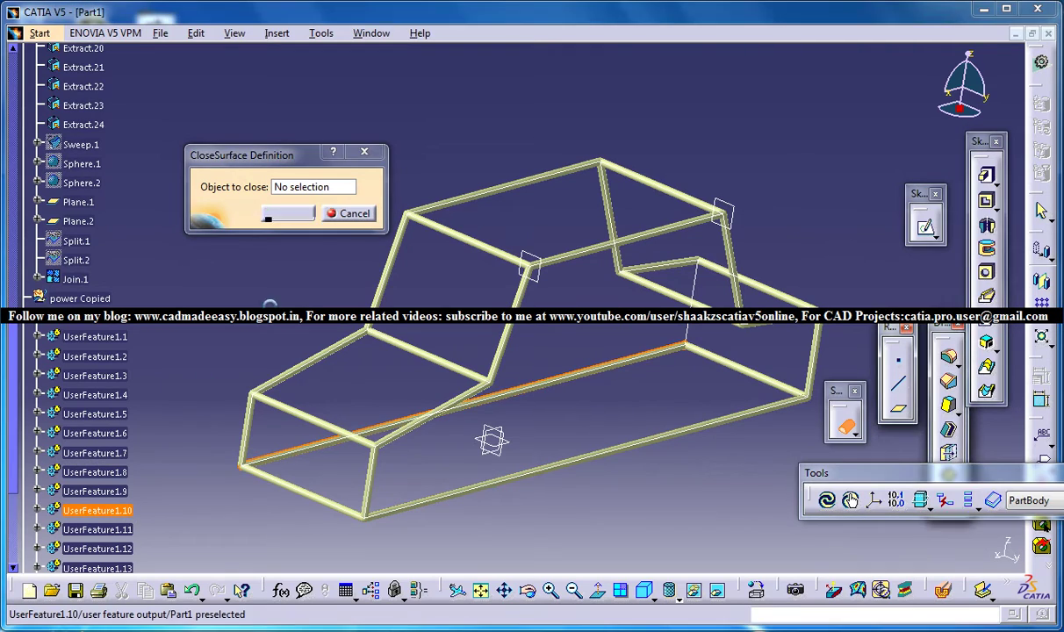
click(96, 510)
click(290, 213)
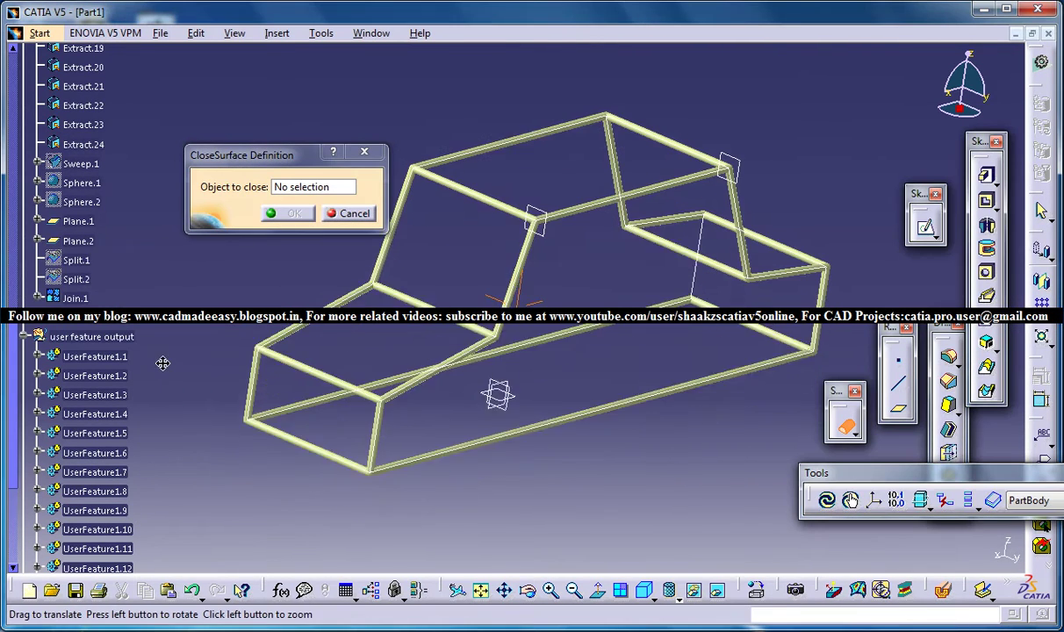
scroll(158, 341, down, 1)
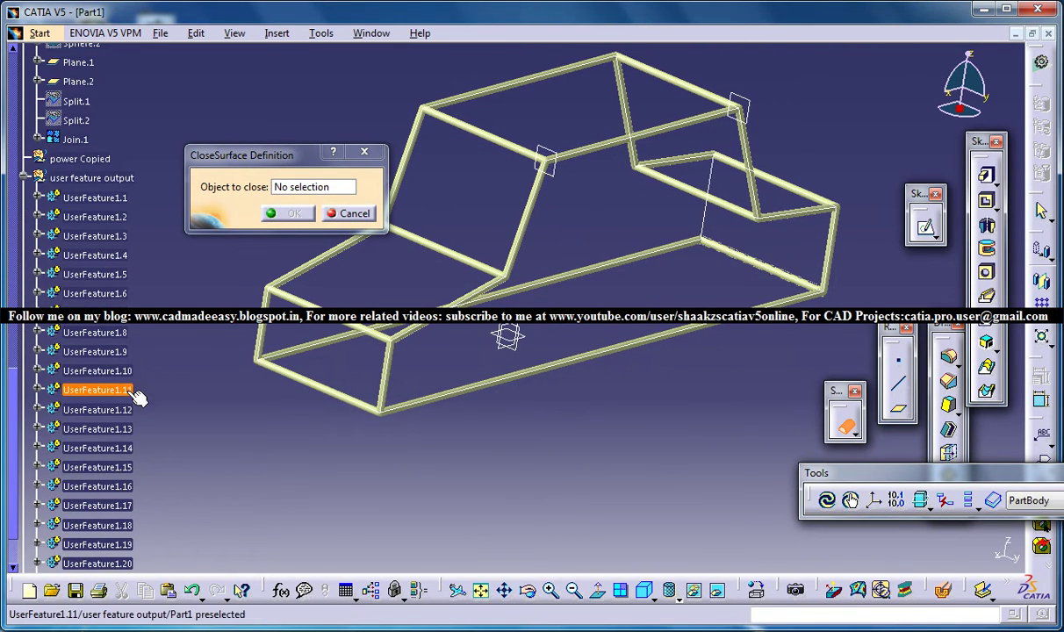
click(138, 398)
click(289, 214)
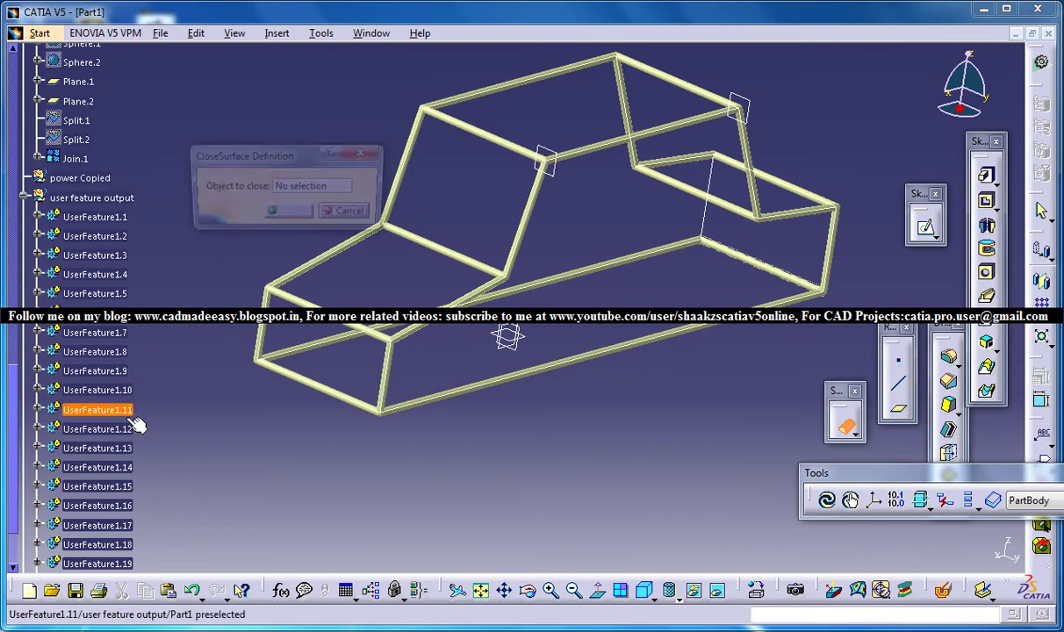
- Create Close Surface solids from the rear tubes UserFeature1.12, UserFeature1.13 and UserFeature1.14
click(130, 432)
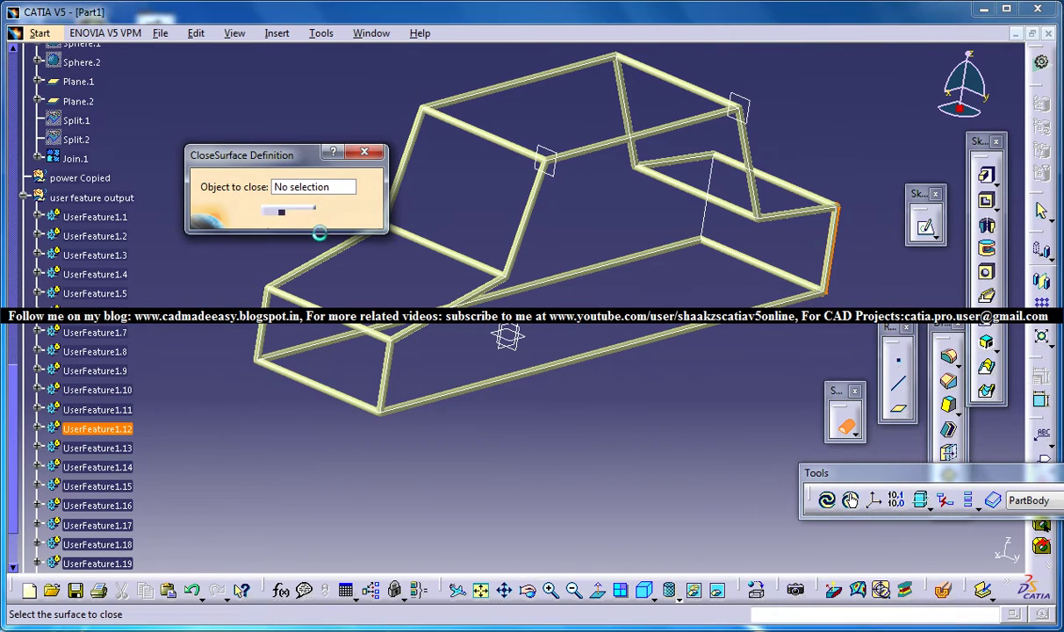
click(292, 214)
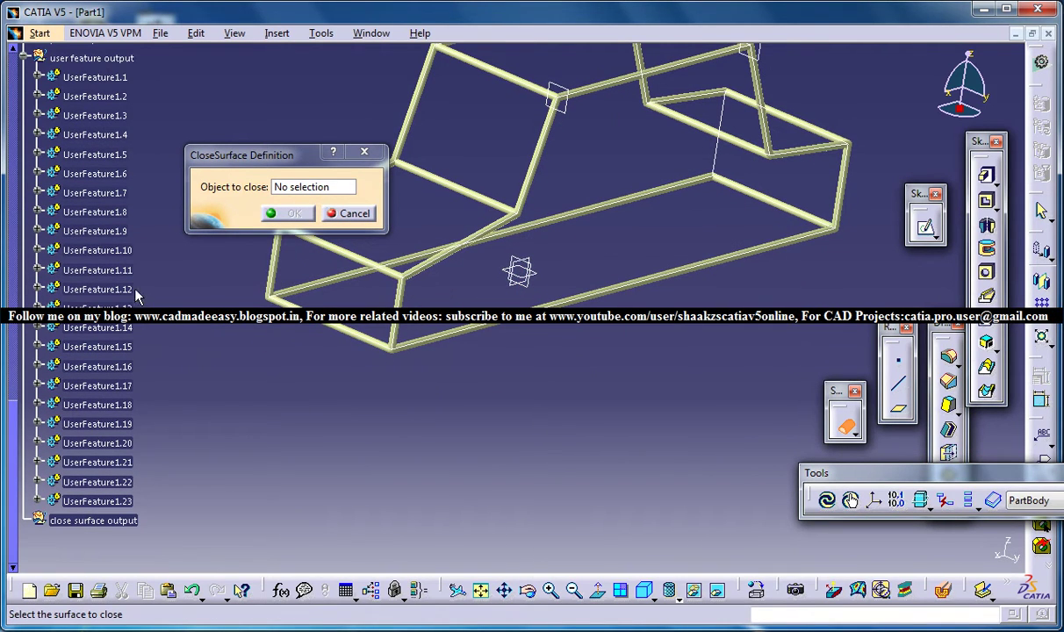
click(101, 308)
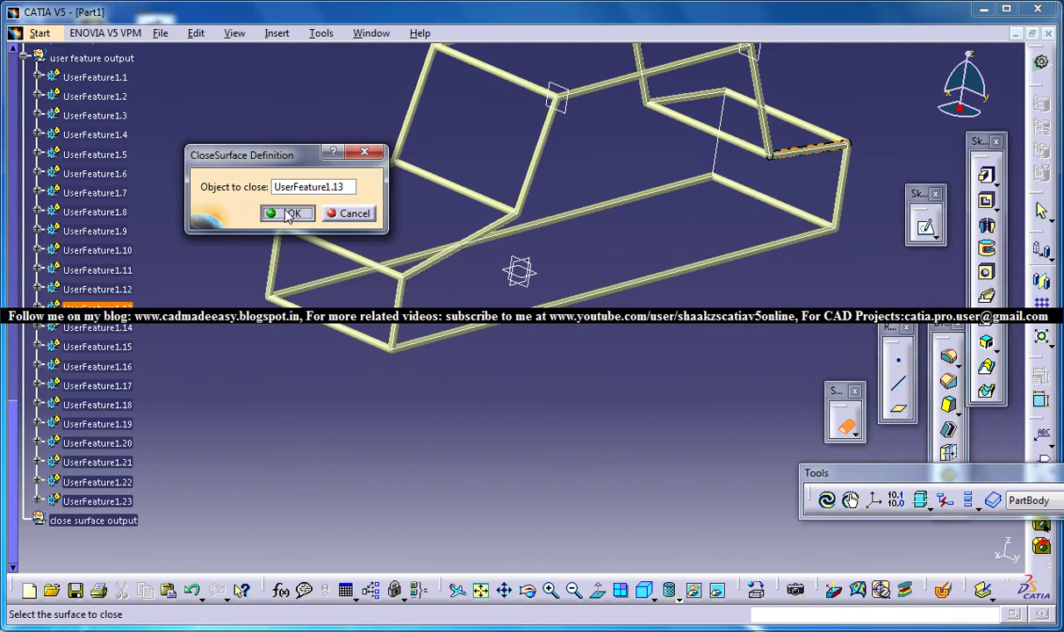
click(288, 214)
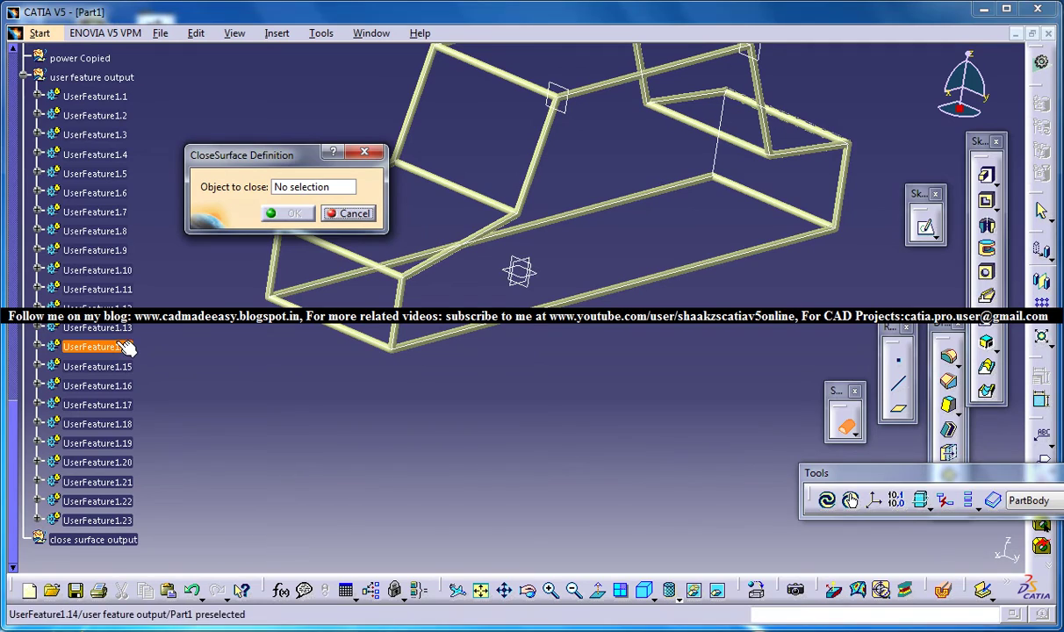
click(129, 347)
click(292, 212)
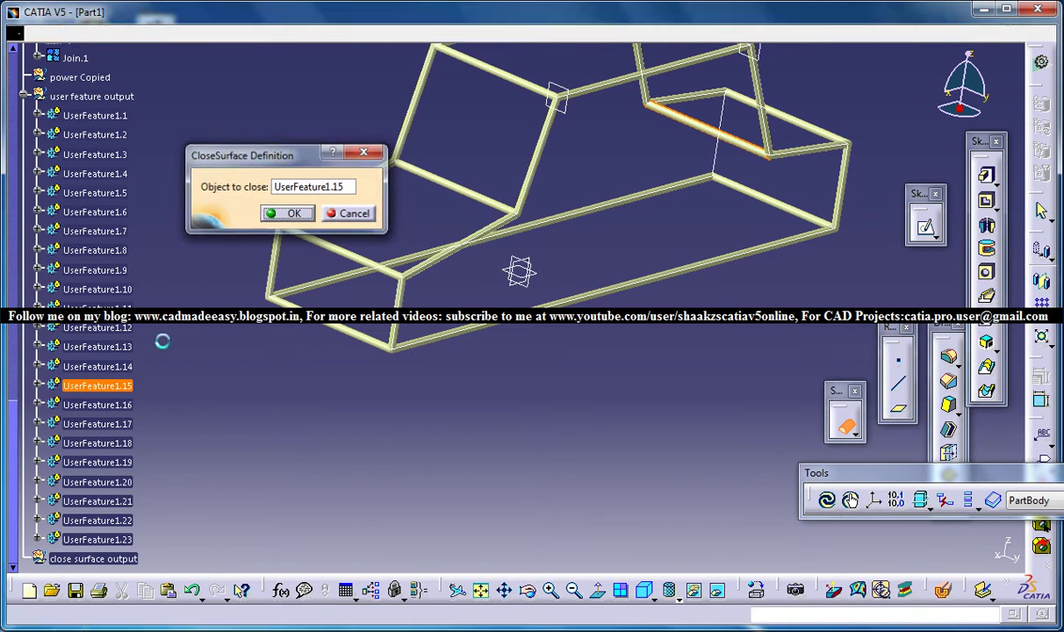
- Create Close Surface solids from UserFeature1.15, UserFeature1.16 and UserFeature1.17 around the rear window and trunk
click(288, 213)
click(127, 425)
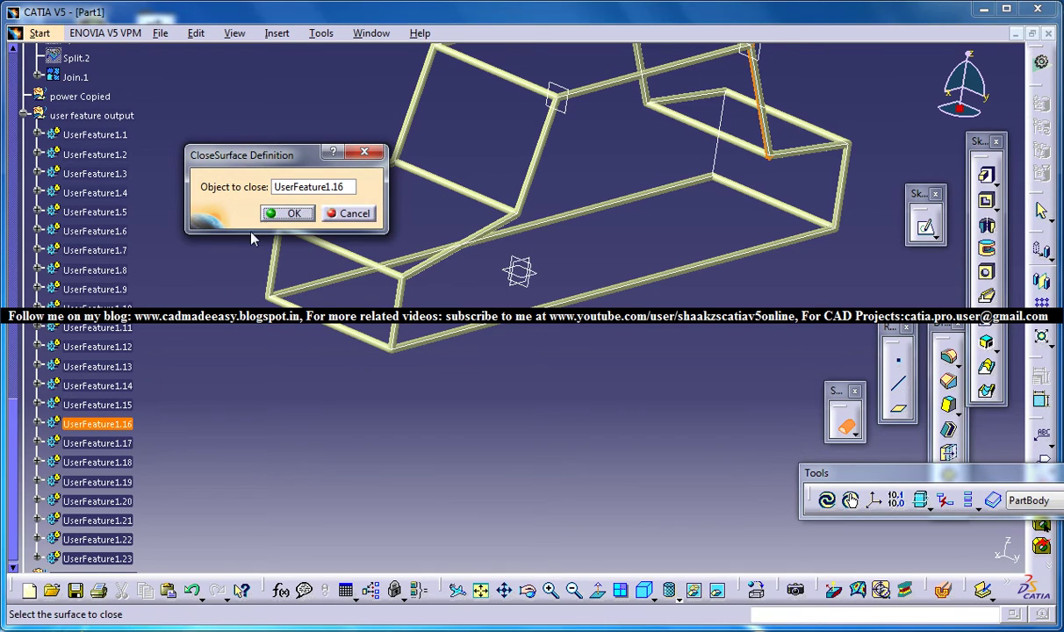
click(281, 213)
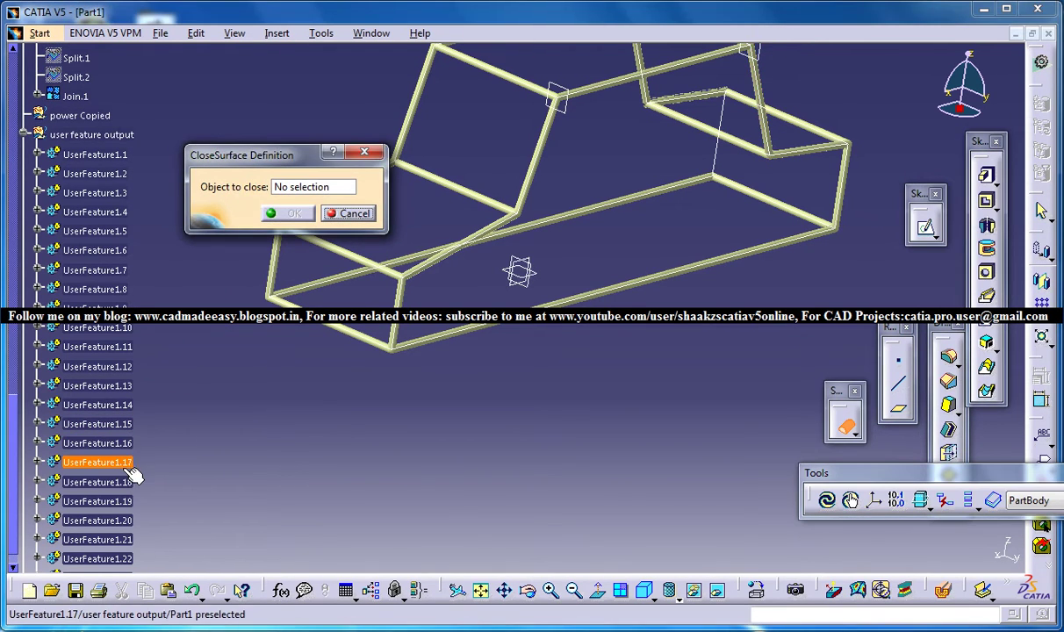
click(123, 462)
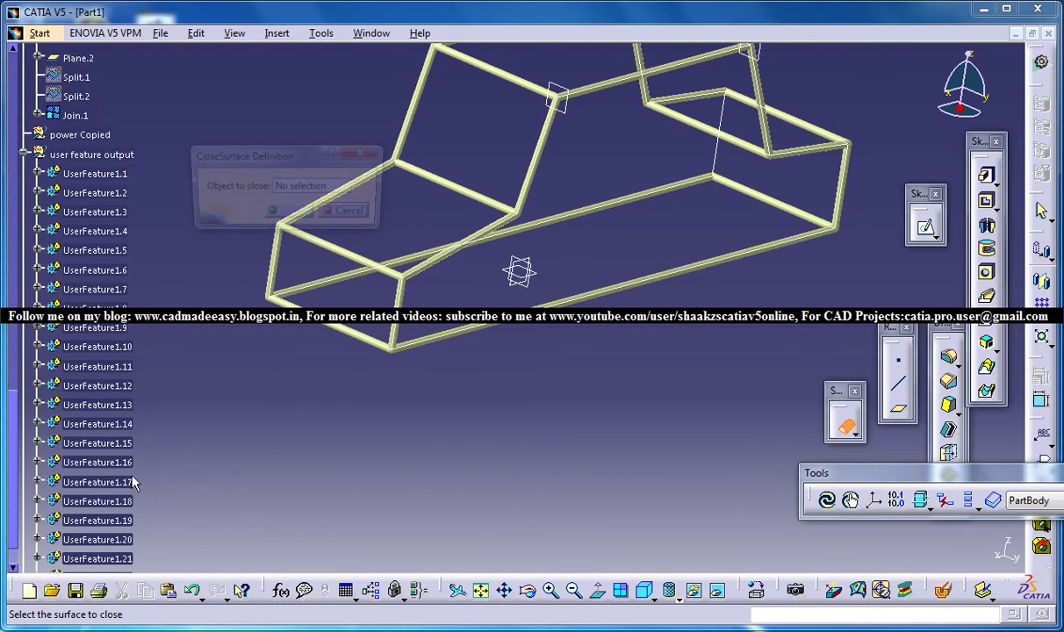
- Create Close Surface solids from UserFeature1.18, UserFeature1.19 and UserFeature1.20
click(123, 501)
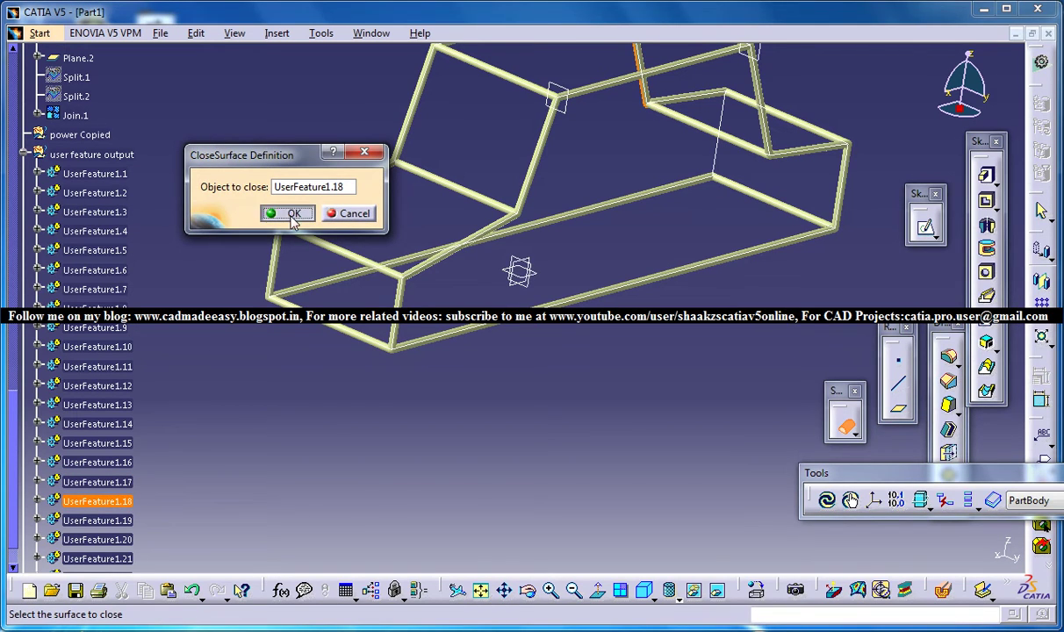
click(291, 214)
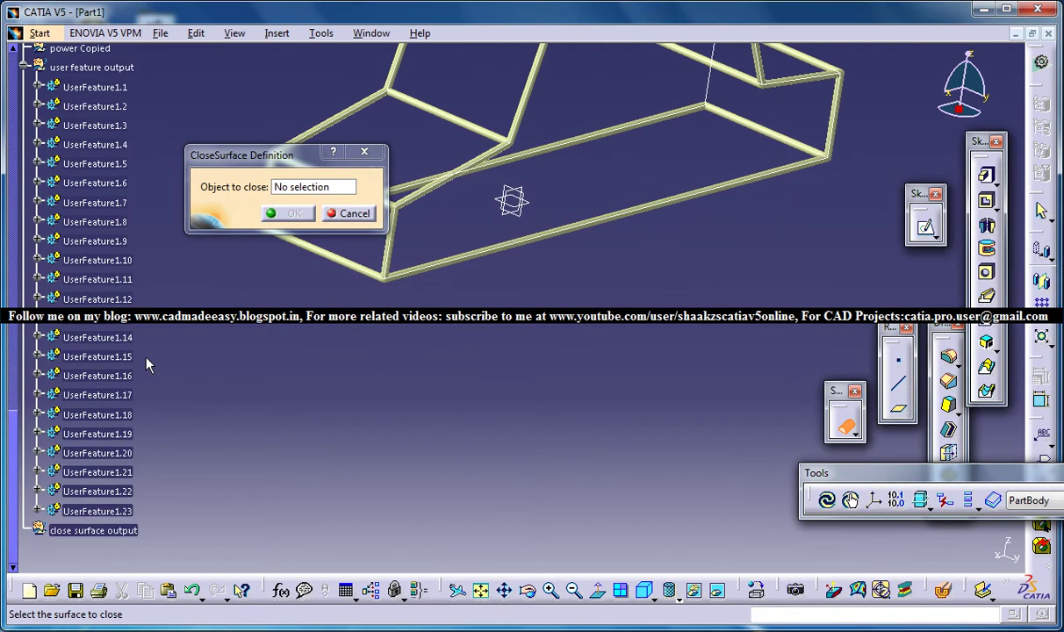
click(123, 380)
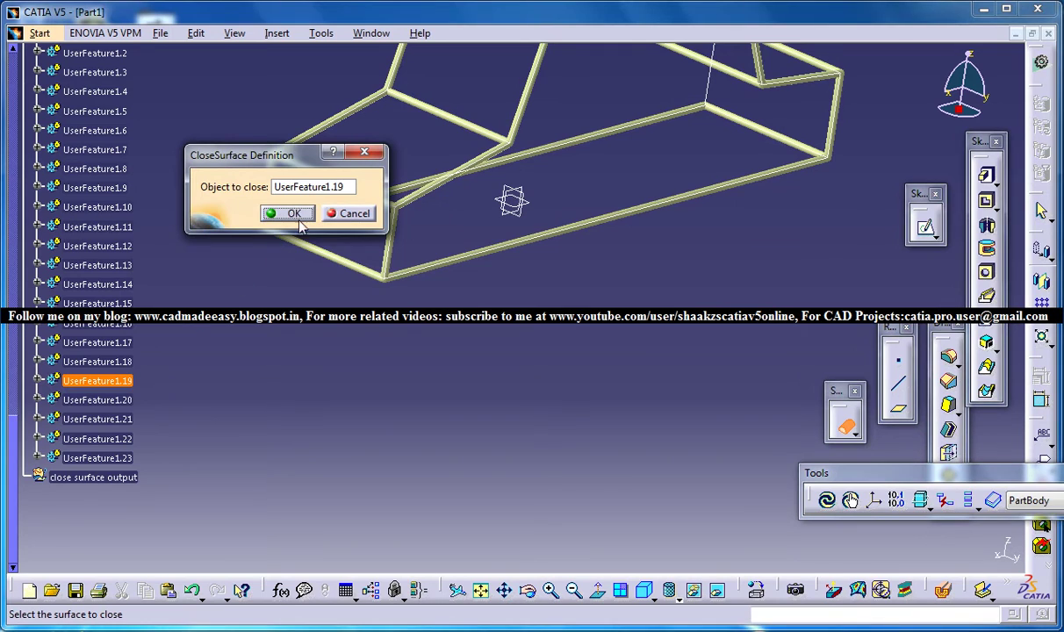
click(285, 213)
click(119, 419)
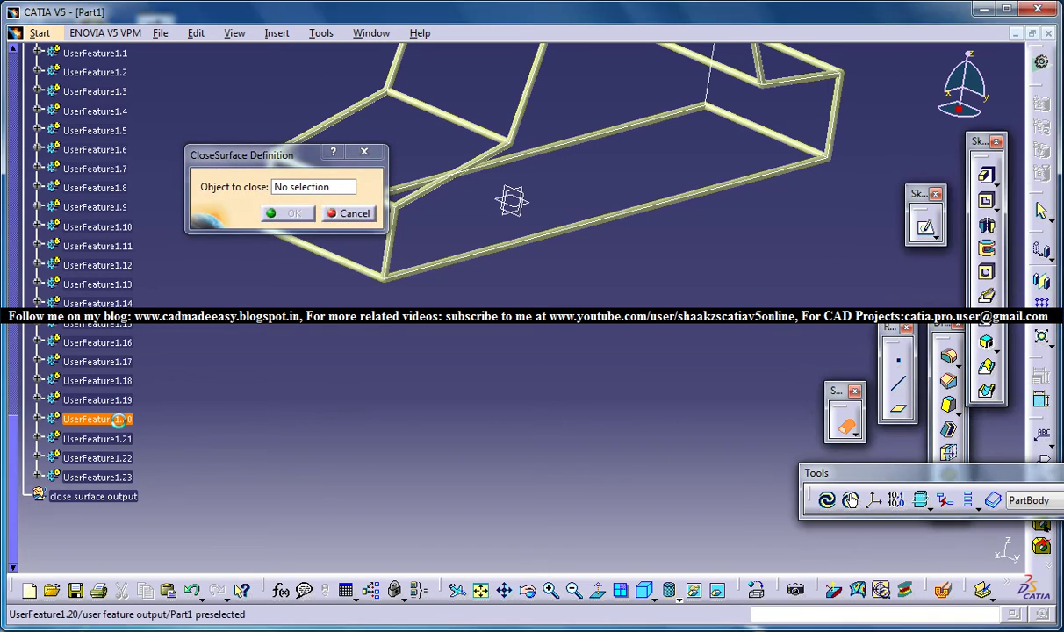
click(289, 213)
- Create Close Surface solids from UserFeature1.21, UserFeature1.22 and UserFeature1.23, and end the repeated command
click(118, 455)
click(287, 213)
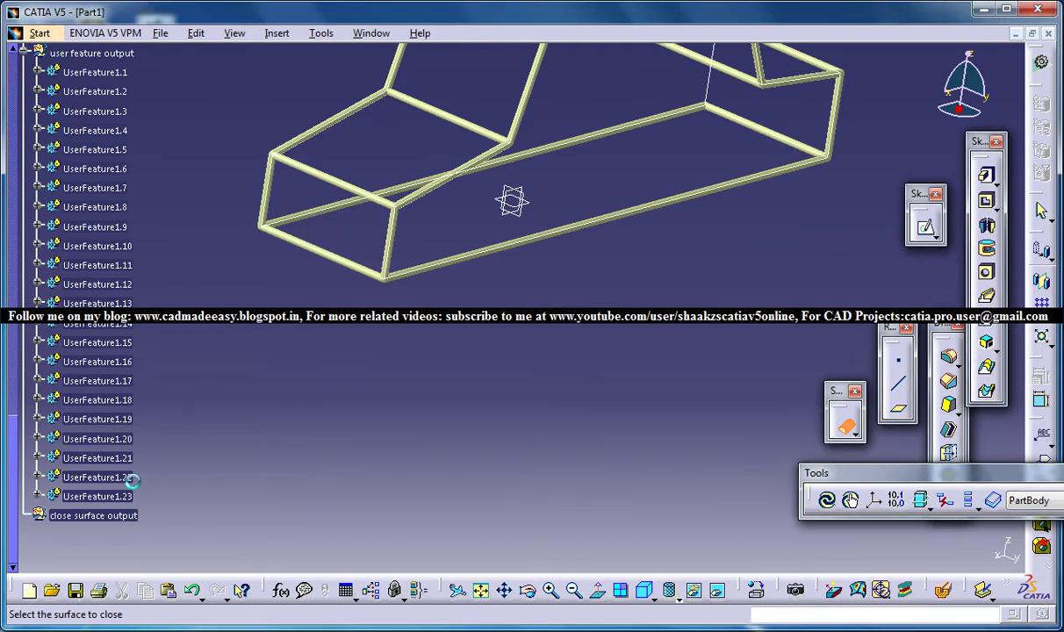
click(98, 496)
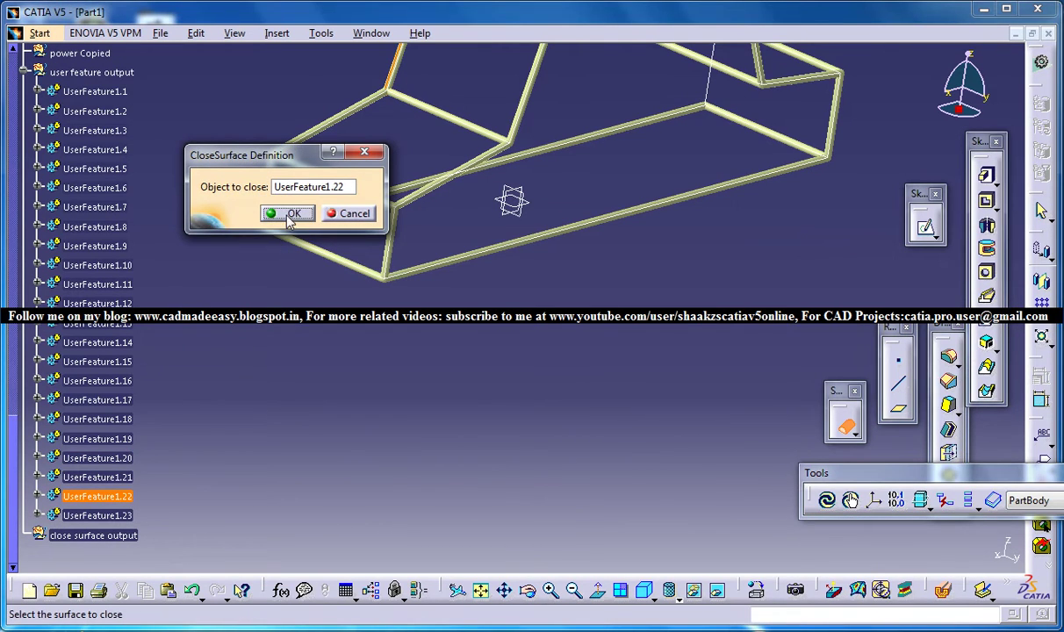
click(287, 213)
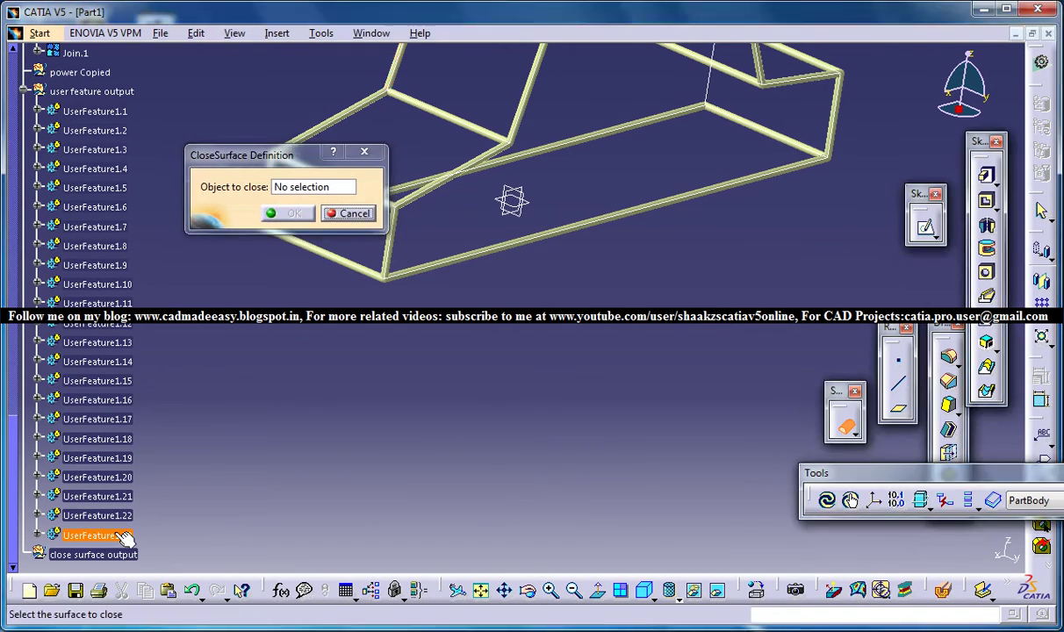
click(98, 534)
click(282, 214)
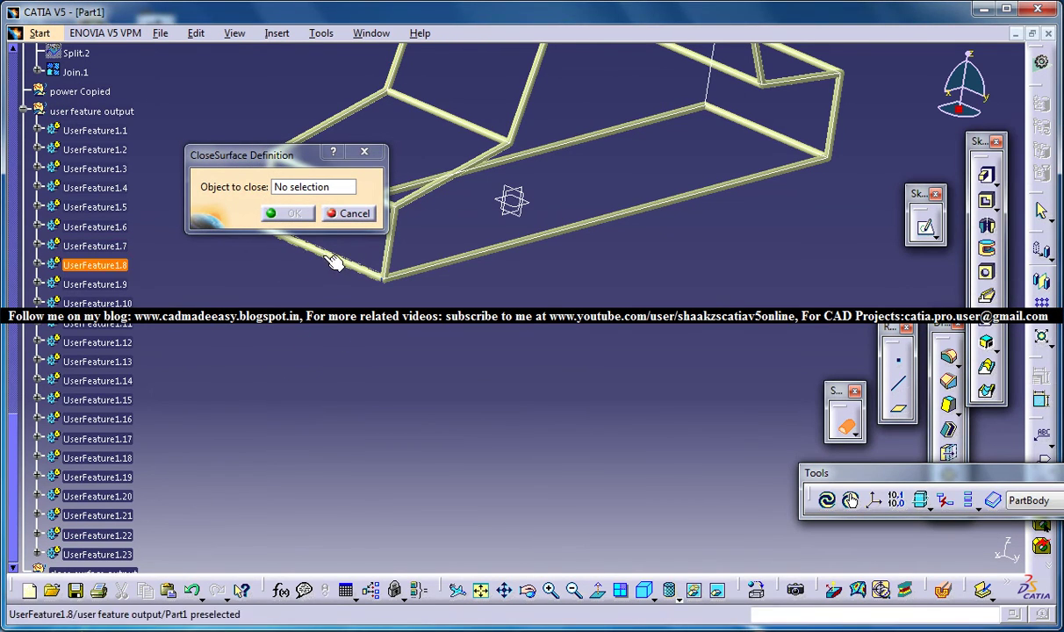
click(351, 213)
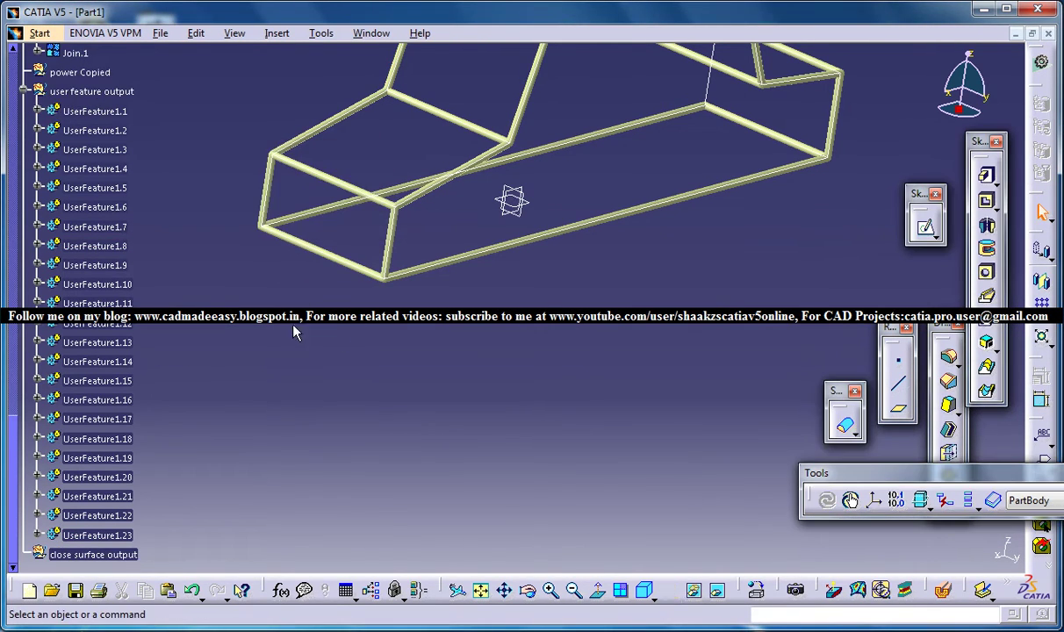
- Hide the user feature output geometrical set so its tube surfaces are off the display
click(113, 111)
right_click(86, 88)
click(123, 141)
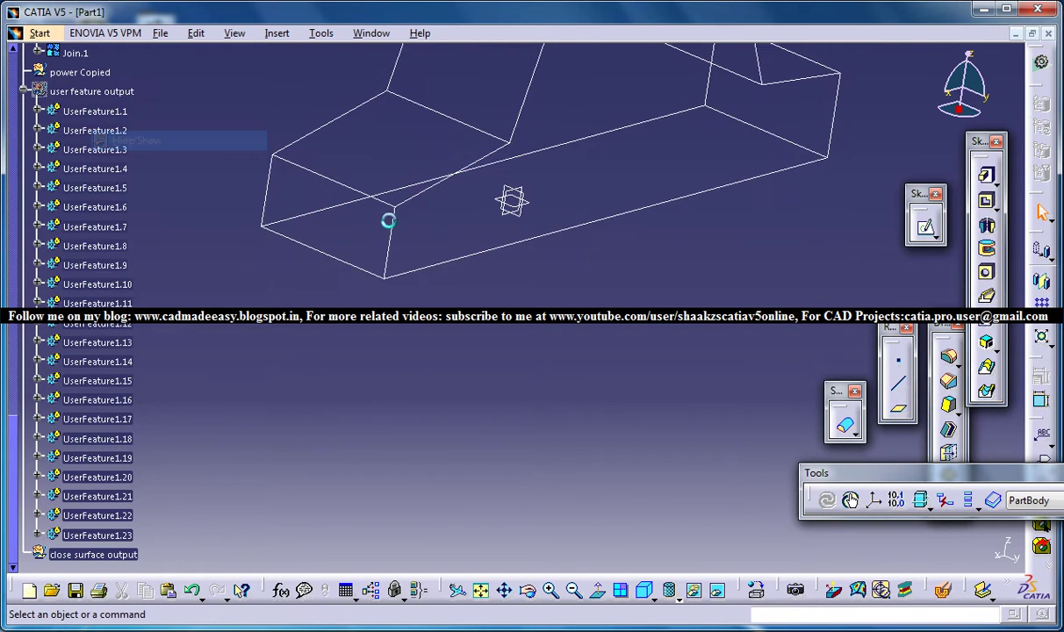
middle_drag(603, 228, 576, 277)
scroll(198, 445, down, 2)
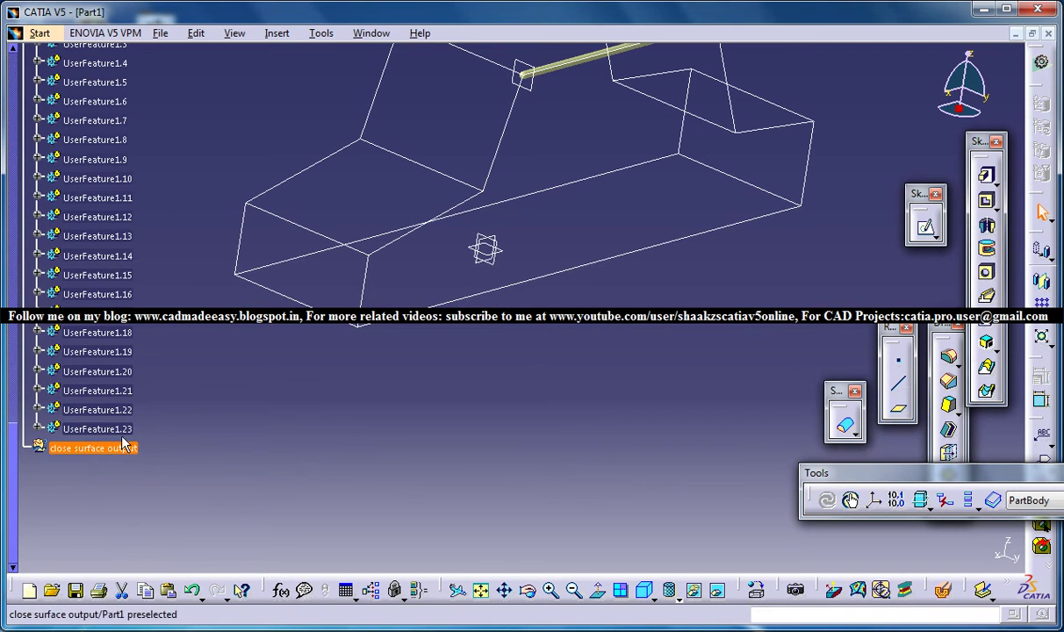
- Unhide all the Close Surface features, CloseSurface.1 through CloseSurface.24, in the PartBody
scroll(171, 389, up, 5)
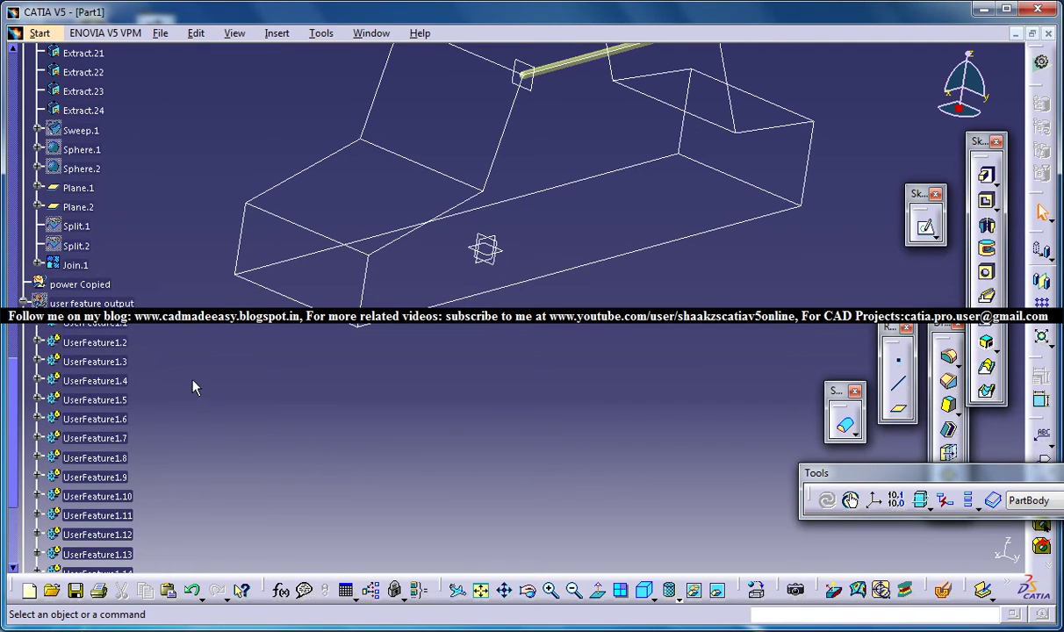
scroll(193, 378, up, 10)
scroll(186, 326, up, 7)
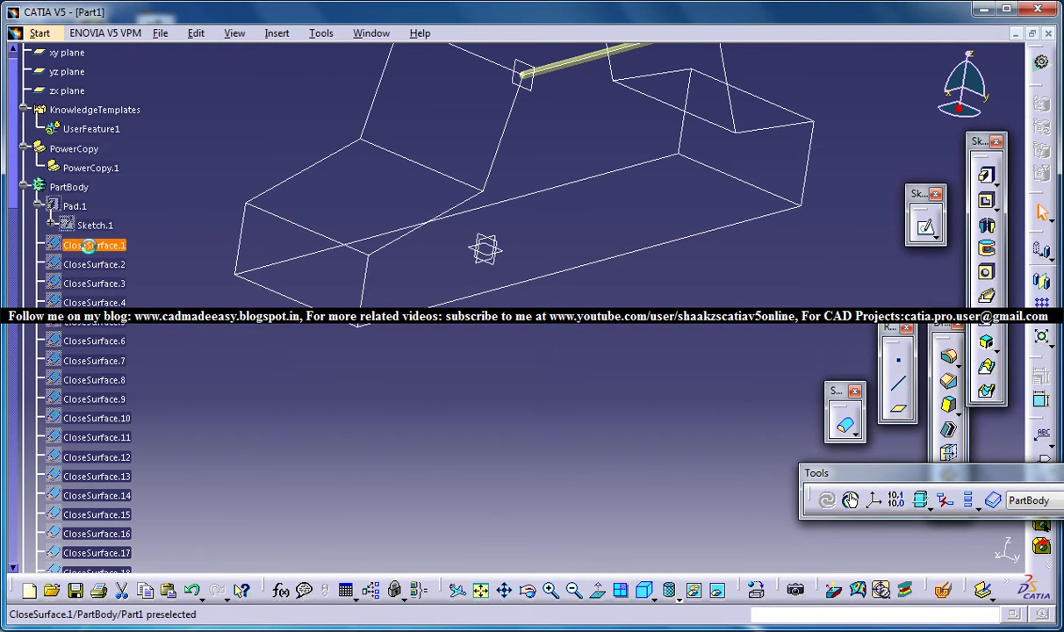
scroll(87, 248, down, 4)
shift+click(101, 478)
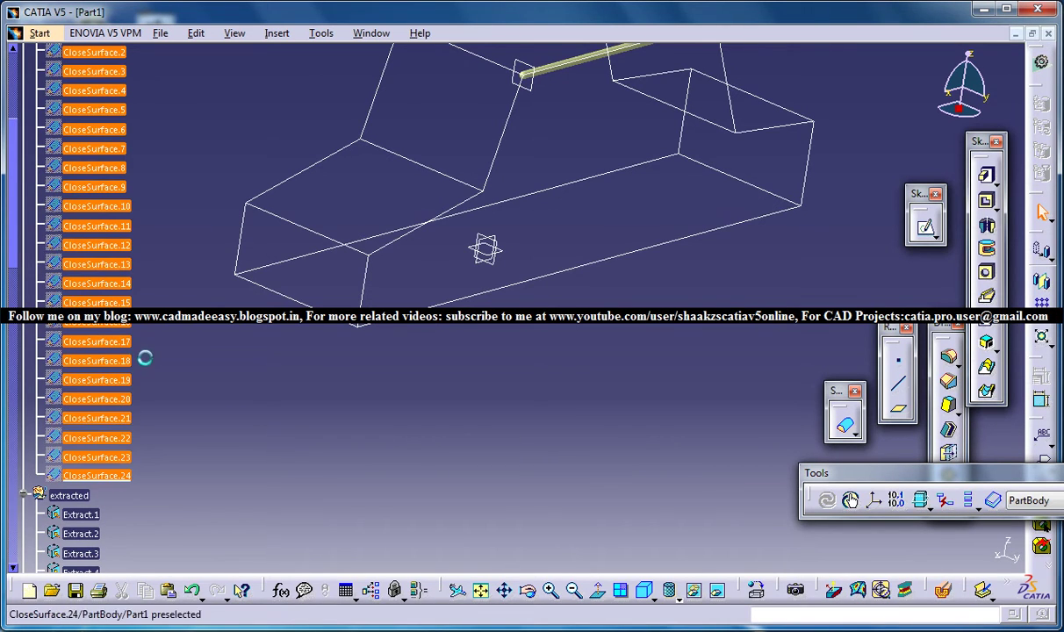
right_click(115, 367)
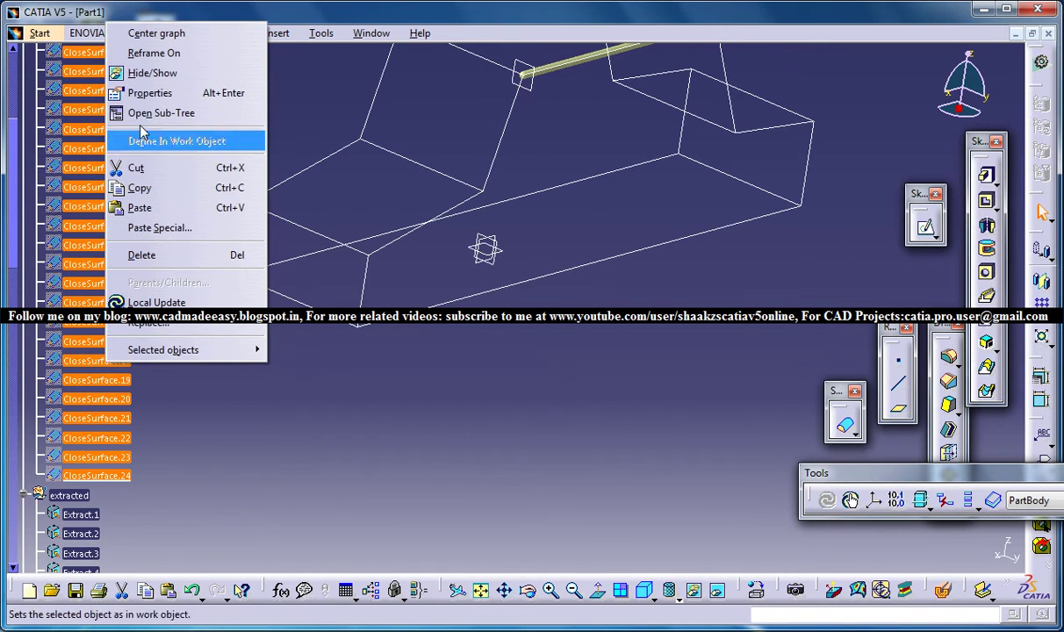
click(145, 76)
mouse_move(511, 148)
middle_down()
mouse_move(442, 256)
mouse_move(304, 226)
middle_up()
- Move CloseSurface.1 through CloseSurface.24 together out of the PartBody's feature list into a new inserted body
scroll(120, 211, up, 3)
click(99, 192)
scroll(123, 237, down, 4)
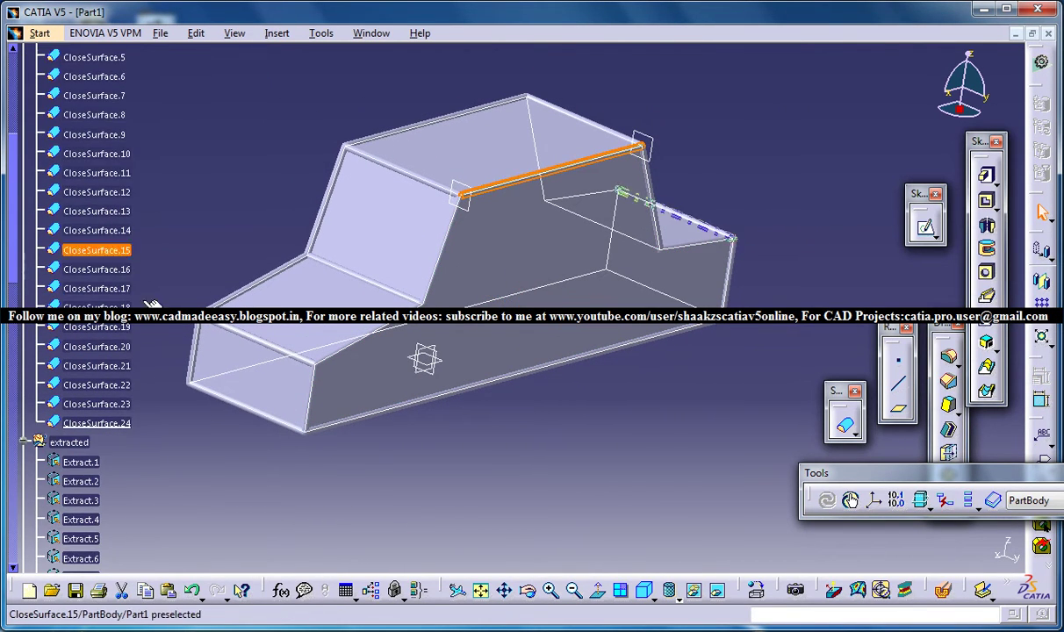
shift+click(123, 423)
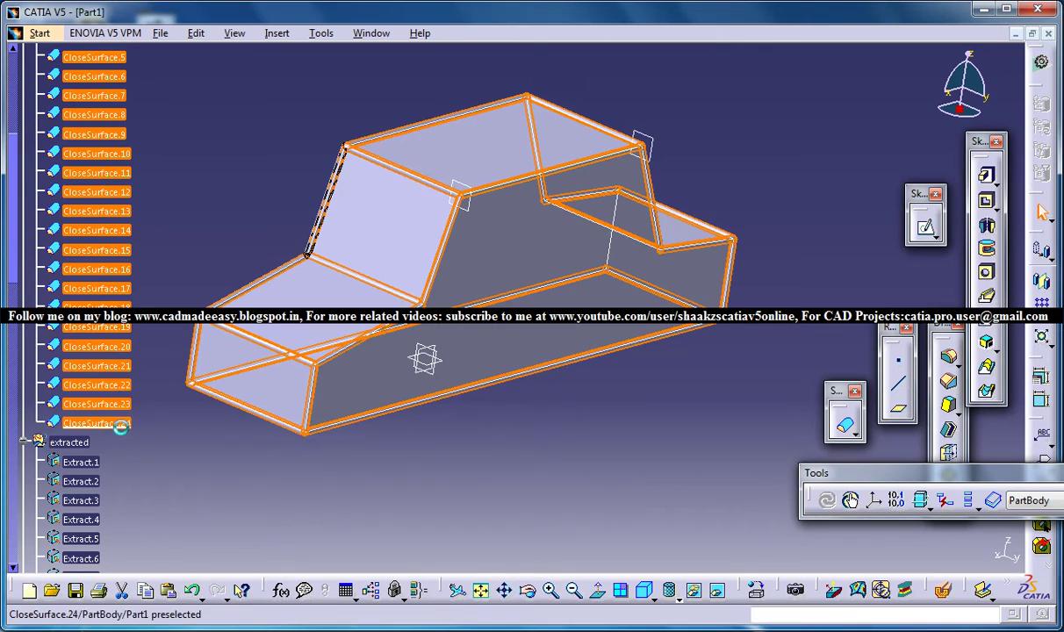
right_click(125, 365)
mouse_move(208, 351)
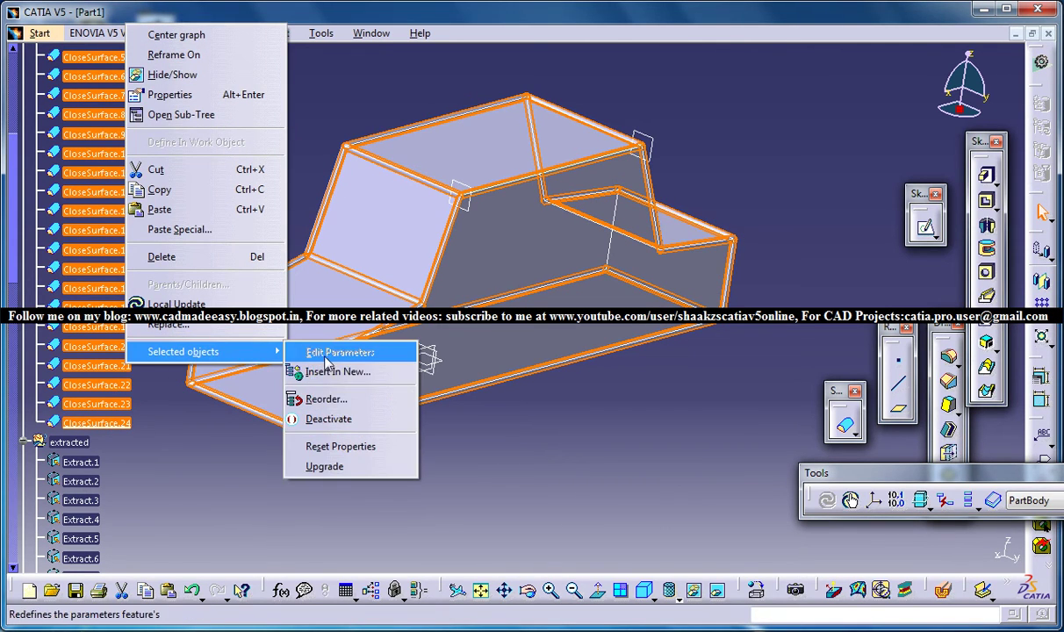
click(337, 373)
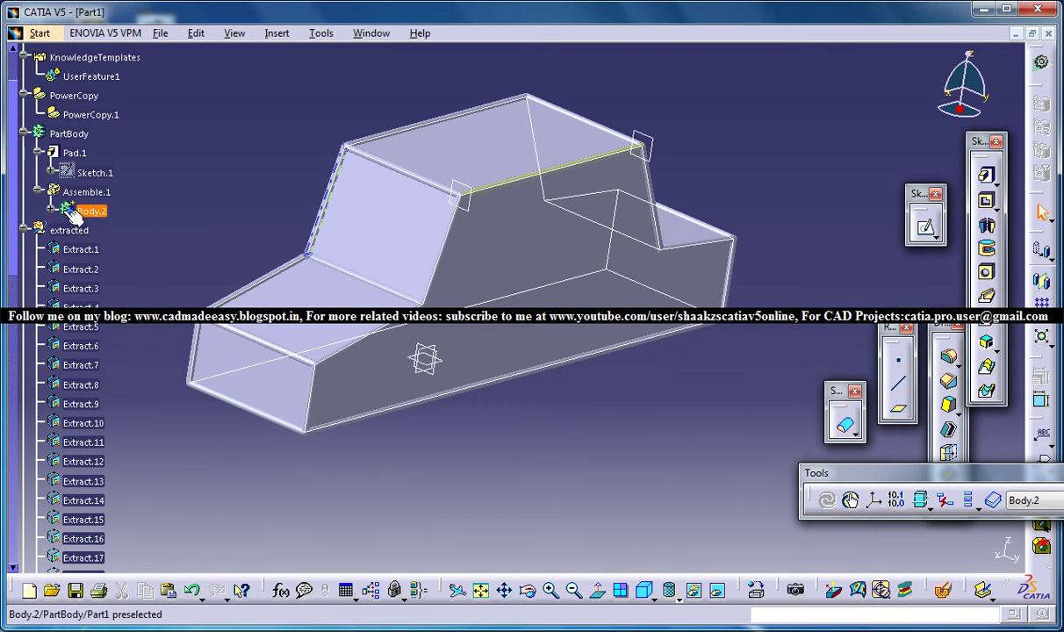
- Expand Body.2 in the specification tree and hide Pad.1, the solid car block
click(91, 211)
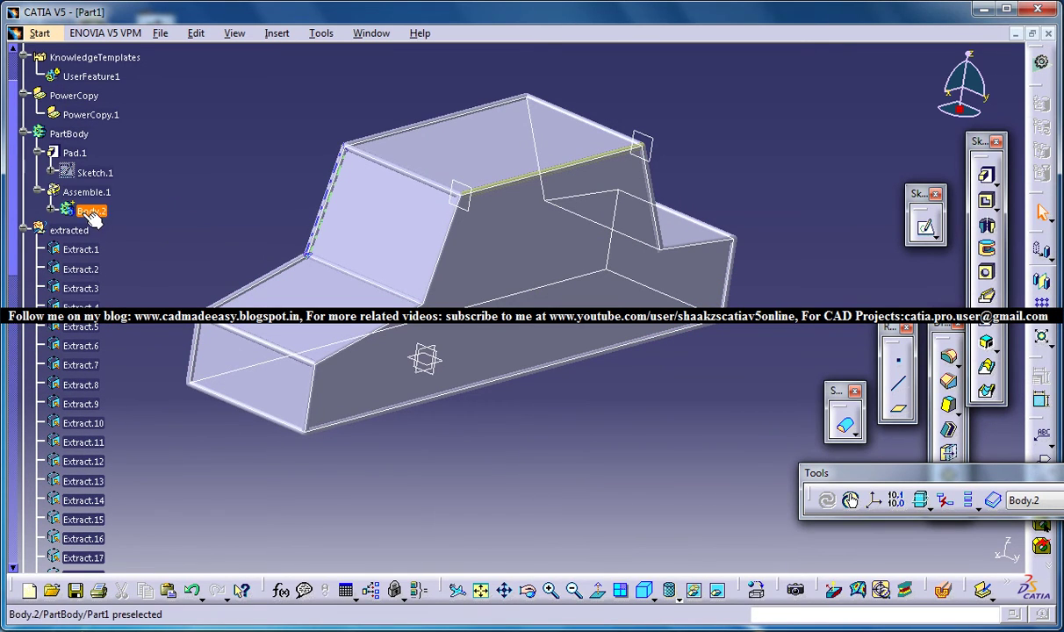
click(52, 211)
scroll(195, 90, up, 2)
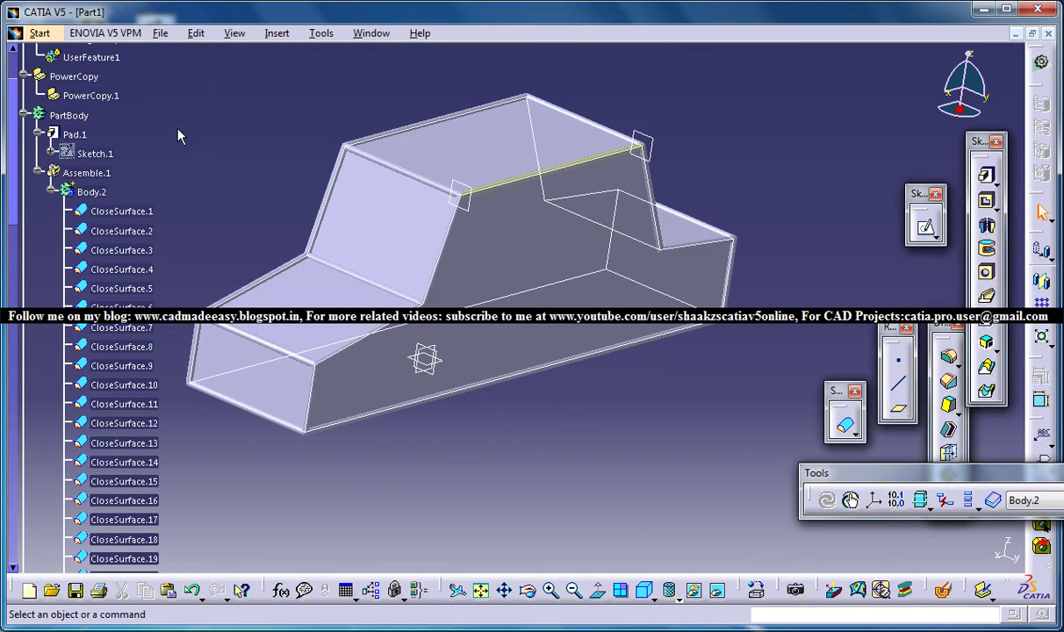
click(76, 135)
right_click(87, 137)
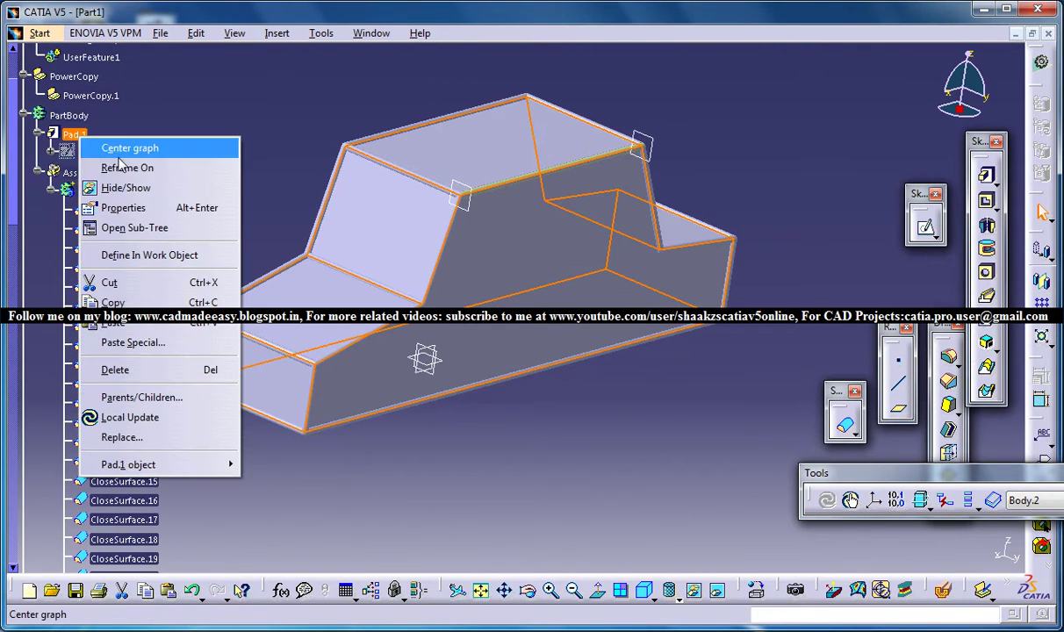
click(172, 183)
middle_drag(419, 143, 483, 131)
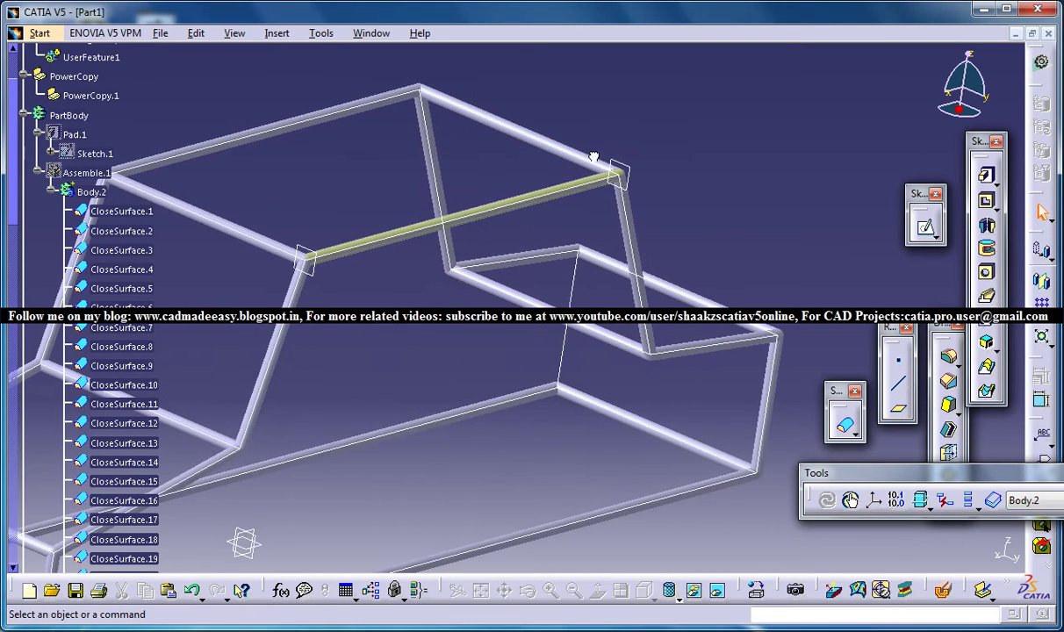
- Collapse Body.2 in the specification tree and hide the Join.1 surface on the roof edge
scroll(141, 171, down, 5)
scroll(147, 175, down, 3)
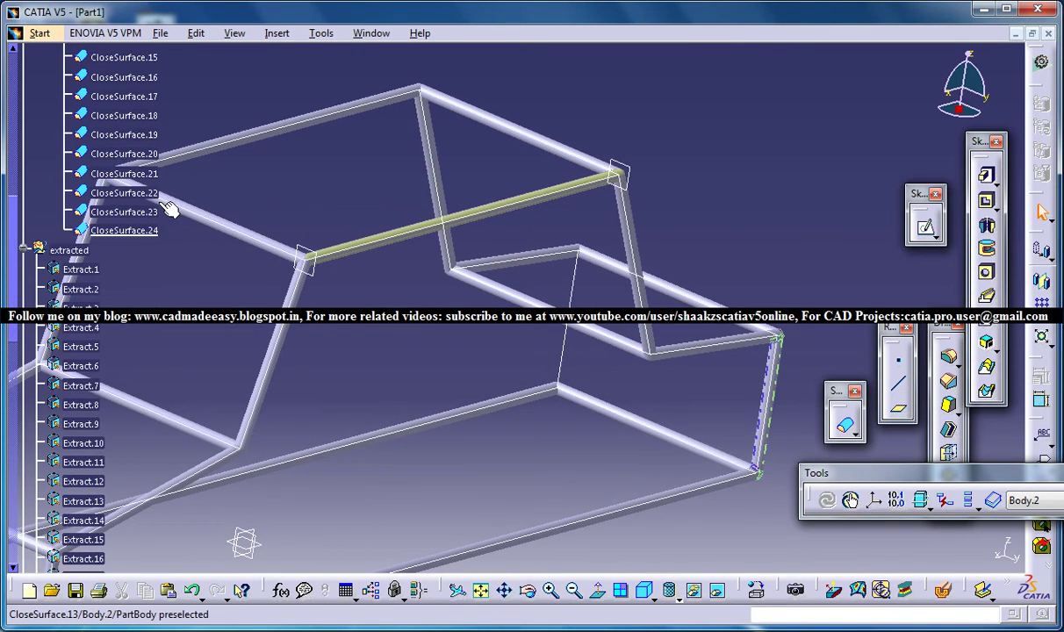
scroll(158, 264, up, 7)
scroll(162, 274, up, 5)
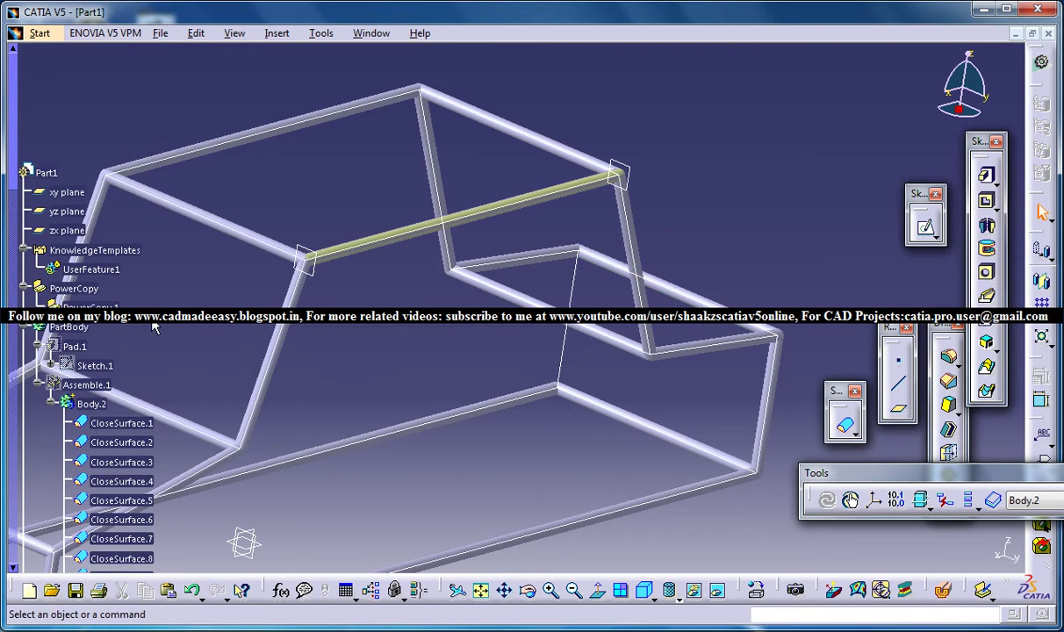
click(50, 402)
scroll(102, 356, down, 11)
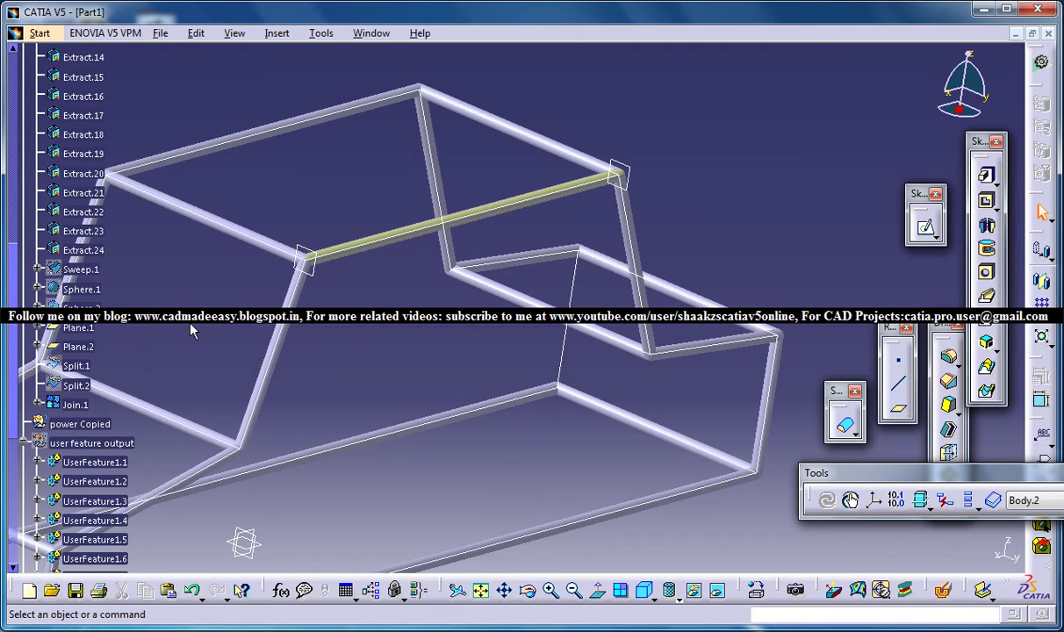
right_click(77, 404)
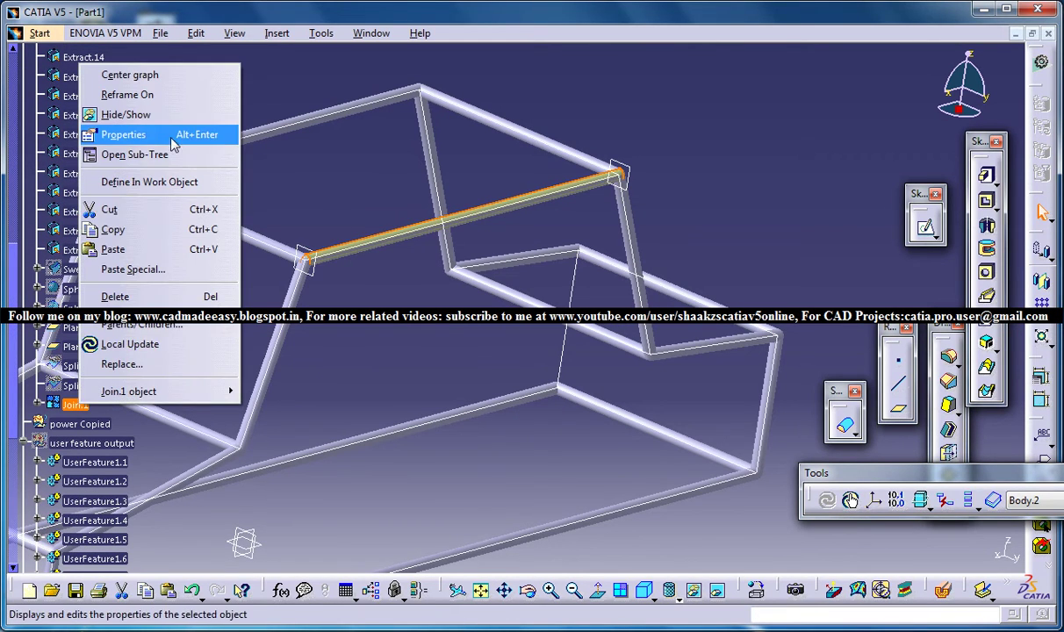
click(156, 116)
middle_drag(408, 265, 228, 194)
- Hide all the extracted edge curves, Extract.1 through Extract.24, in the extracted set
scroll(136, 175, up, 5)
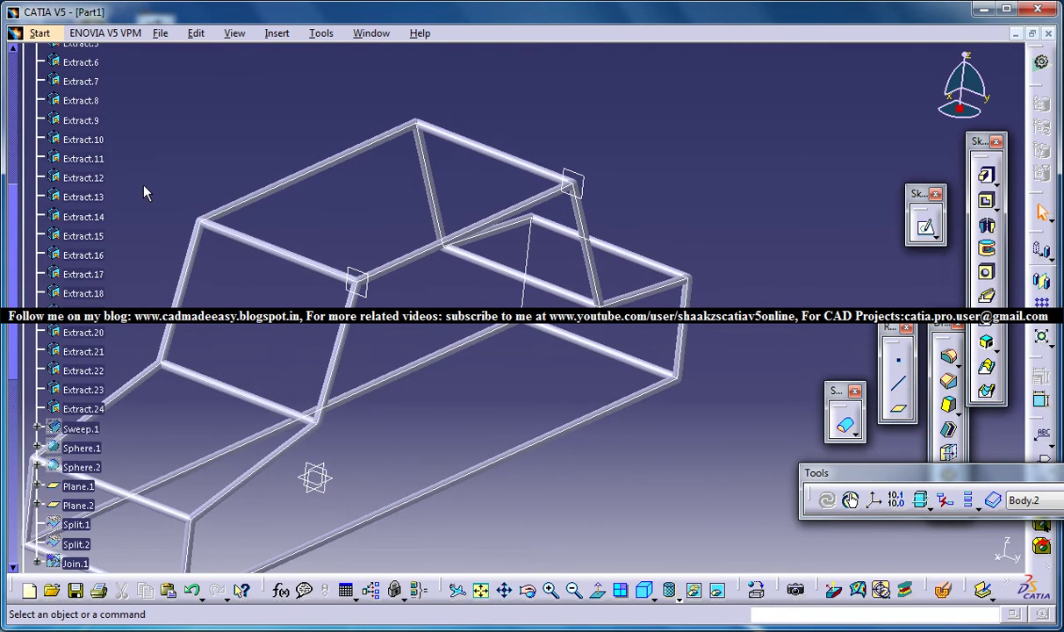
click(93, 124)
scroll(152, 418, down, 4)
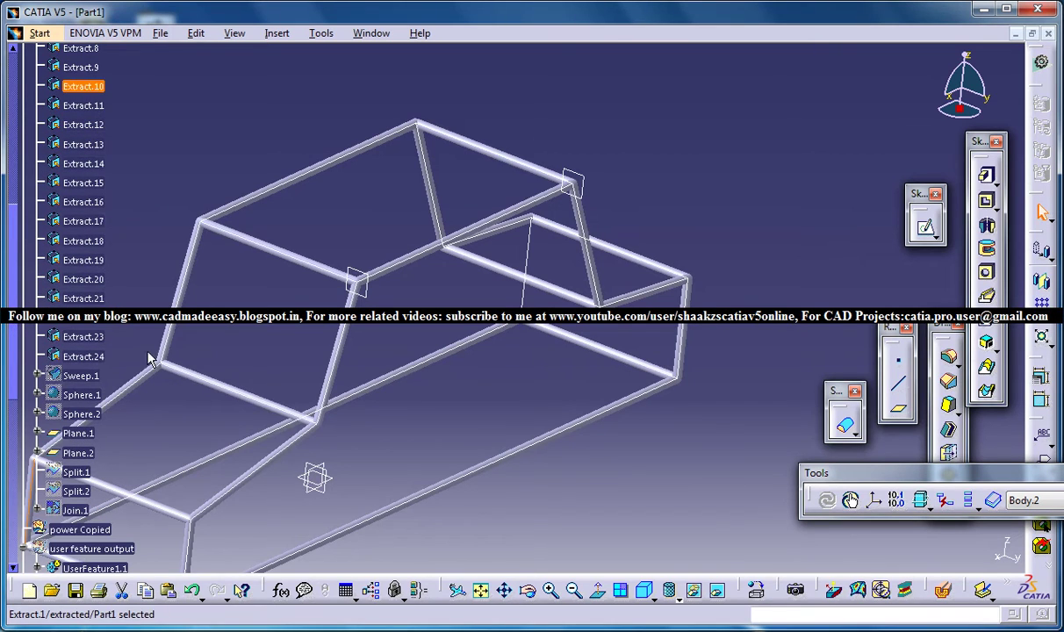
shift+click(88, 357)
right_click(85, 297)
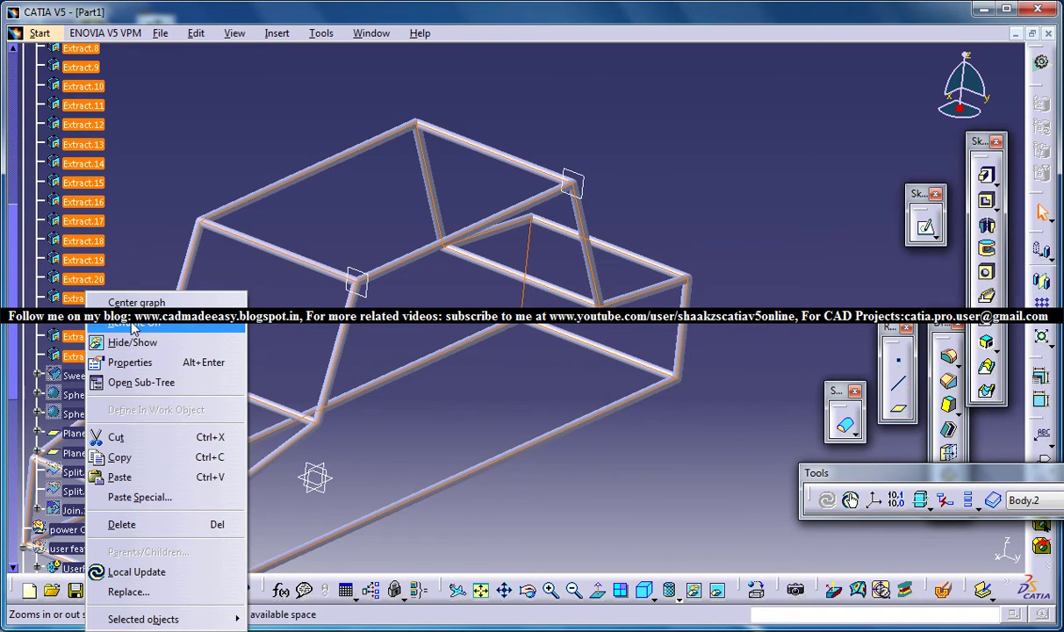
click(118, 339)
middle_drag(396, 212, 289, 261)
- Dismiss the Windows color scheme prompt without choosing an option
scroll(116, 327, down, 5)
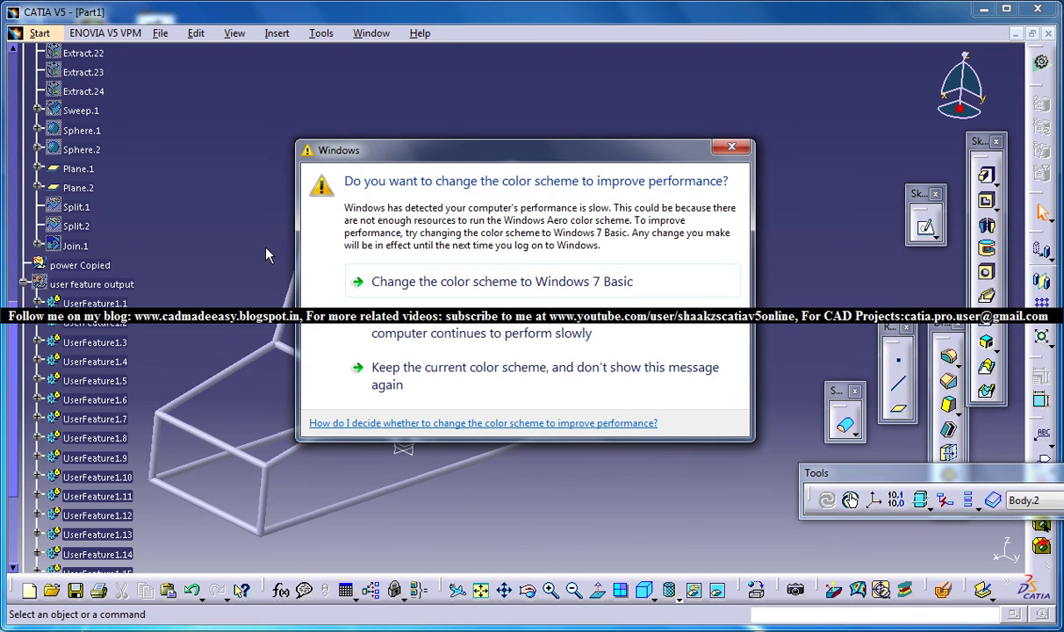
click(731, 147)
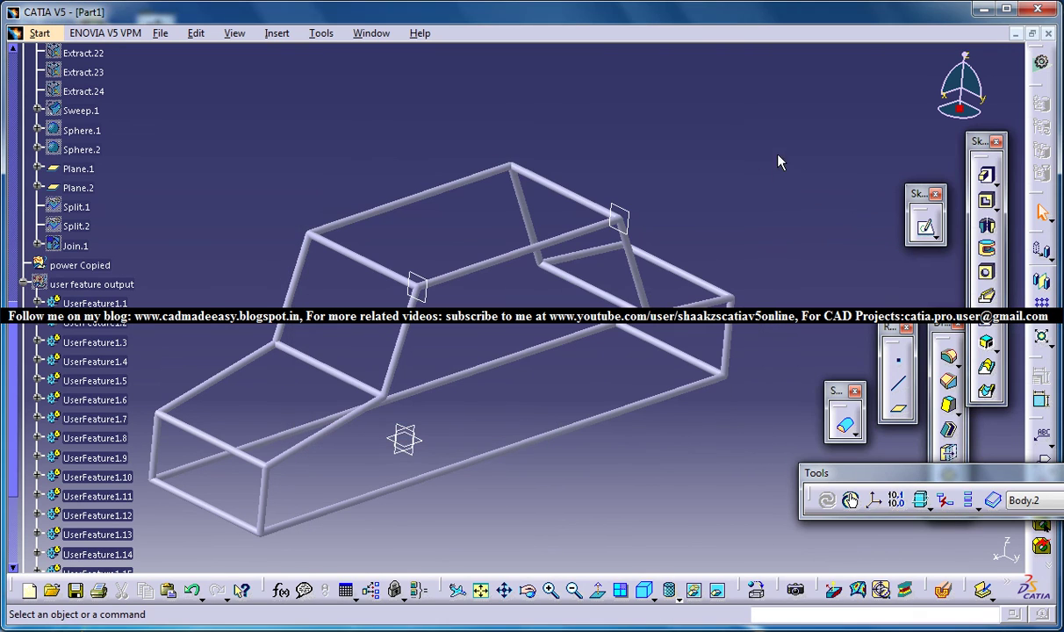